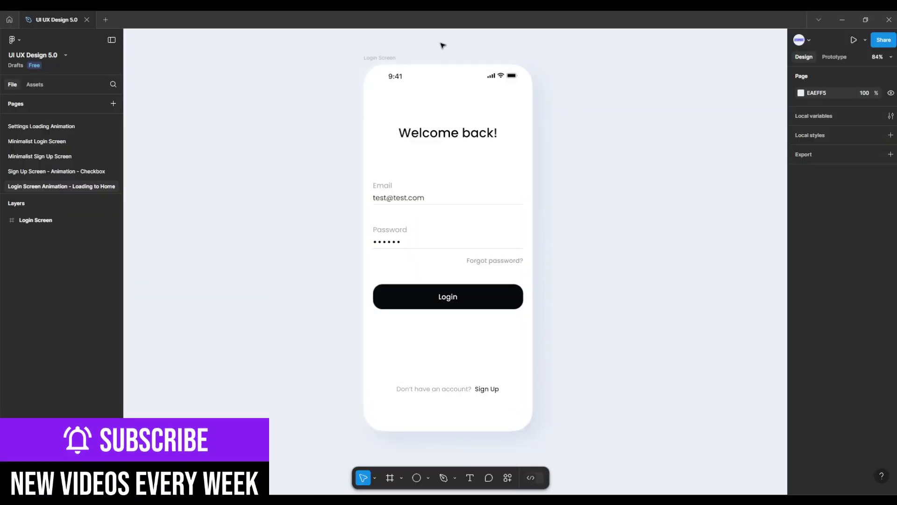
Duplicate the Login Screen frame and place the copy beside the original, at the same height, at X 294
click(384, 57)
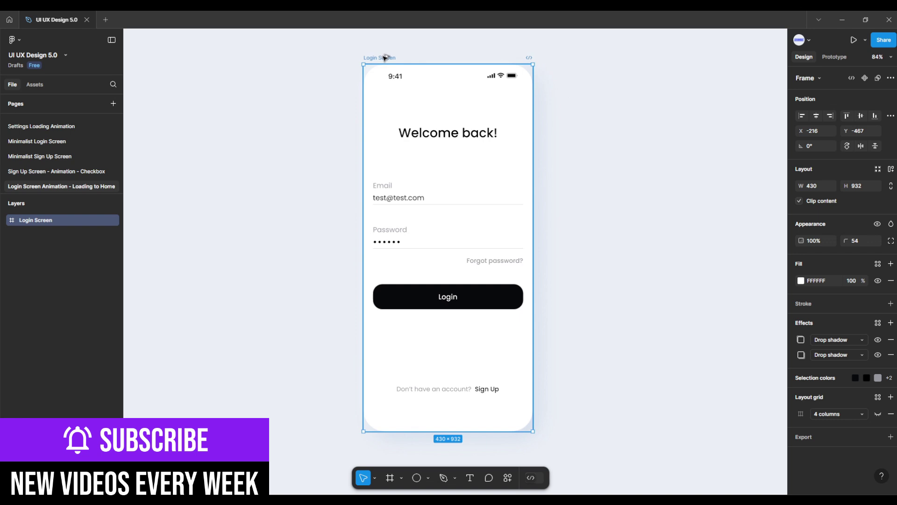
drag(384, 57, 576, 60)
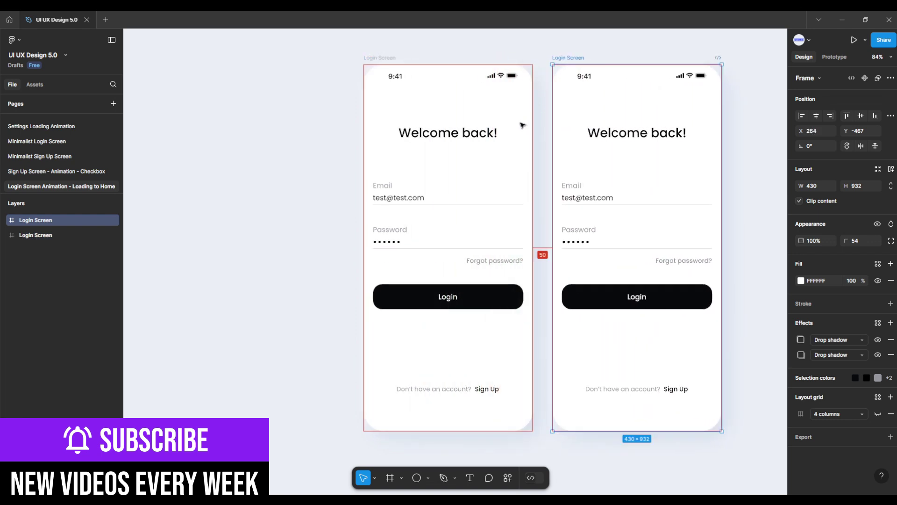
key(Right)
key(Right)
key(Right)
key(Right)
key(Right)
key(Right)
key(Right)
key(Right)
key(Right)
key(Right)
key(Right)
key(Right)
key(Right)
key(Right)
key(Right)
key(Right)
key(Right)
key(Right)
key(Right)
key(Right)
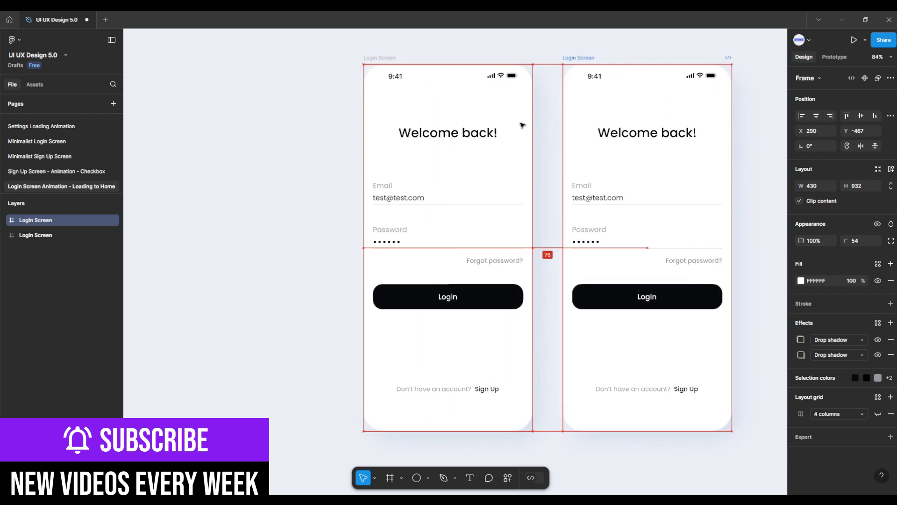
key(Right)
key(Right)
key(Right)
key(Right)
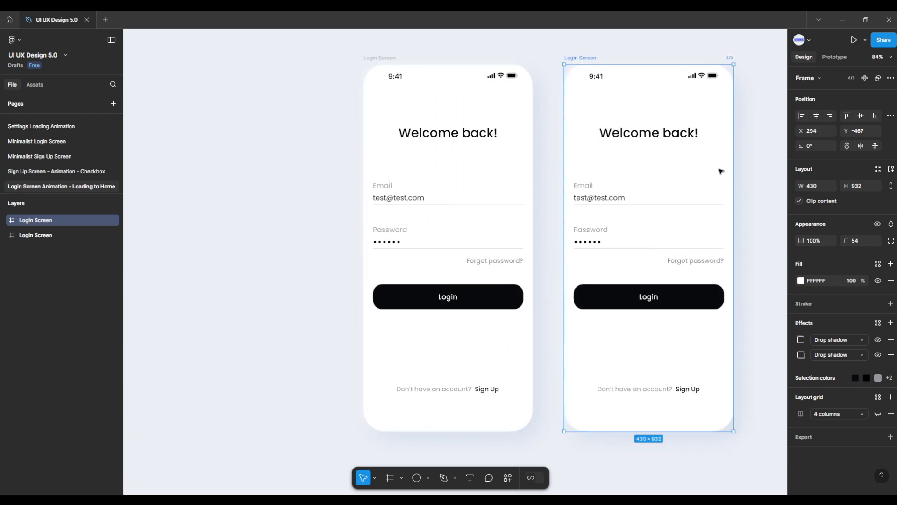
Delete everything except the status bar from the copied Login Screen frame, including the "Forgot password?" text
scroll(751, 190, right, 5)
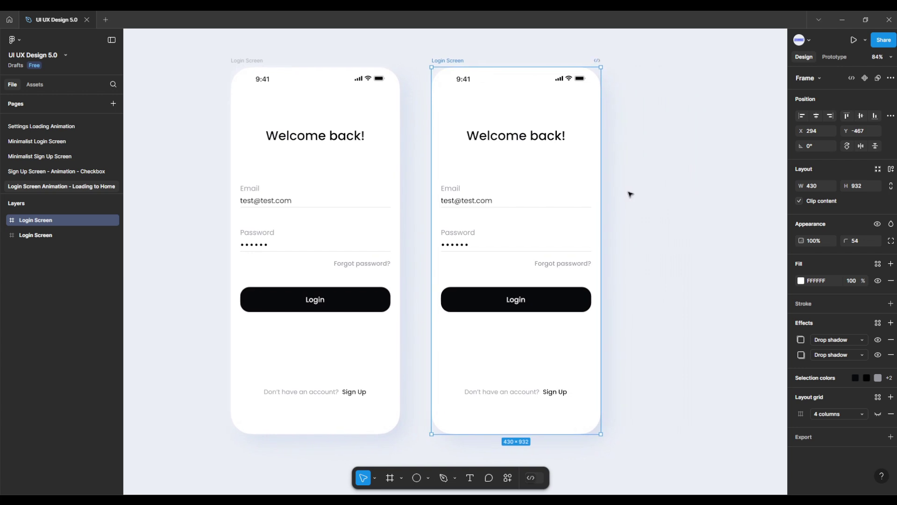
click(631, 194)
drag(484, 102, 500, 424)
key(Delete)
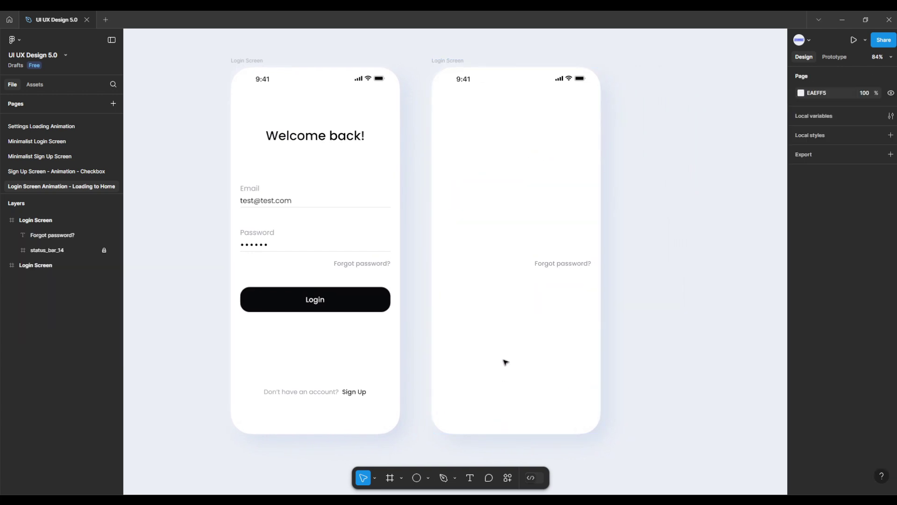
drag(508, 204, 573, 304)
key(Delete)
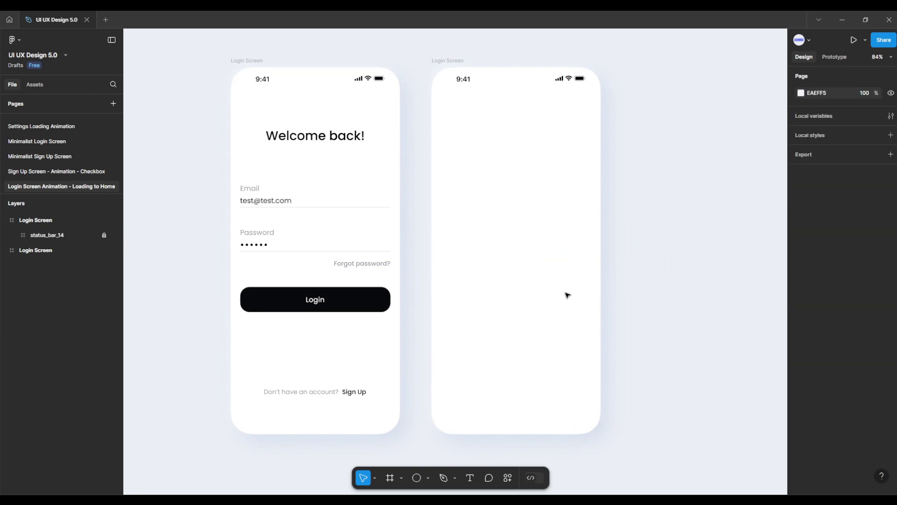
Rename the emptied frame as Loading Screen
click(441, 61)
double_click(441, 61)
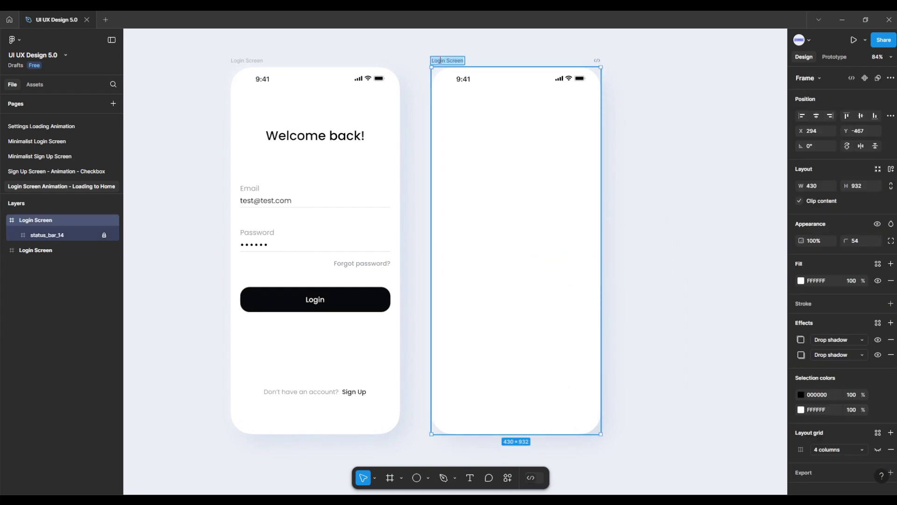
click(446, 61)
key(BackSpace)
key(BackSpace)
text(ading)
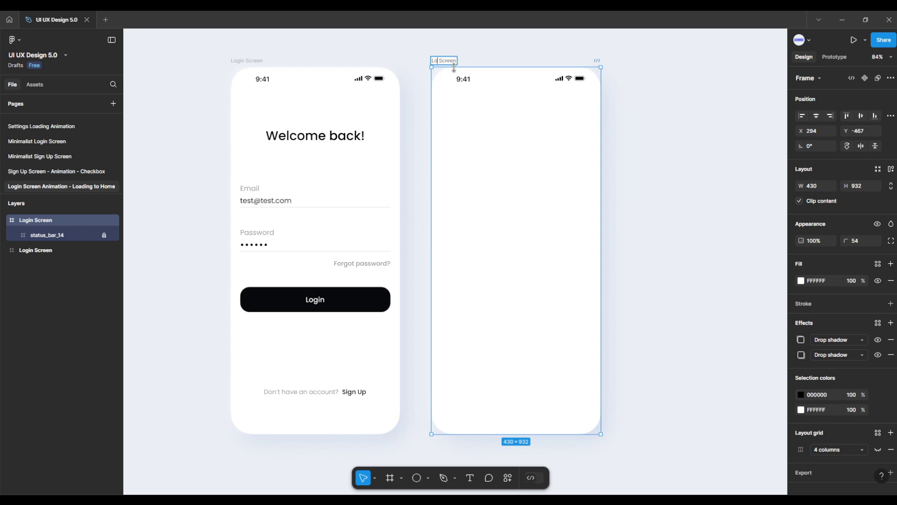
click(504, 54)
Duplicate the Loading Screen frame and place the copy beside it, at the same height, at X 804
drag(705, 252, 640, 247)
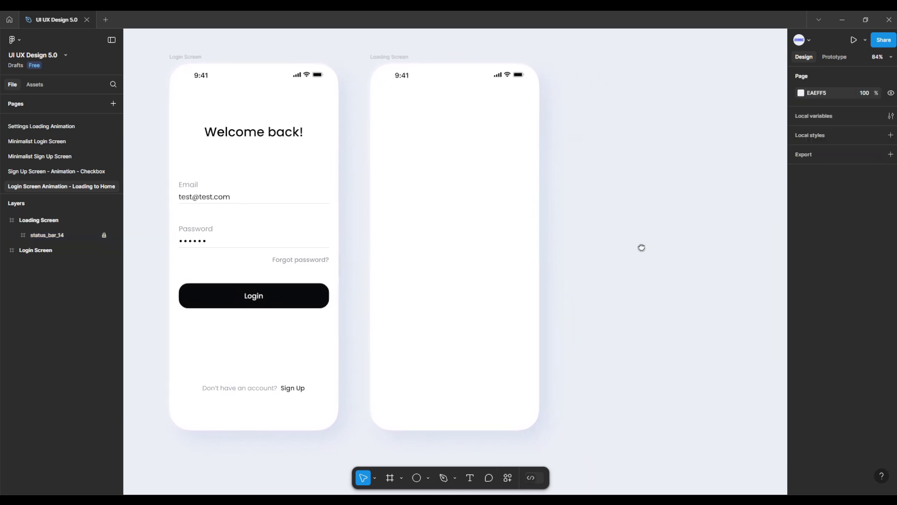
click(392, 55)
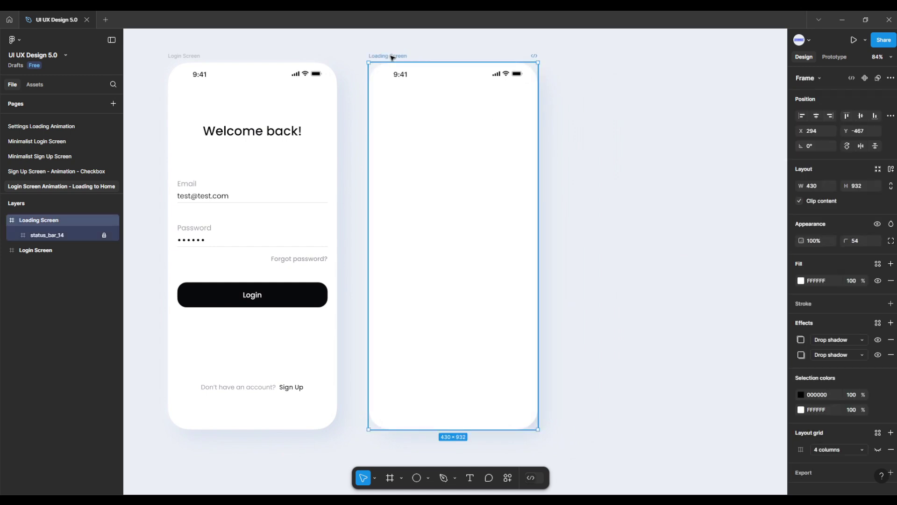
drag(392, 55, 592, 59)
click(624, 255)
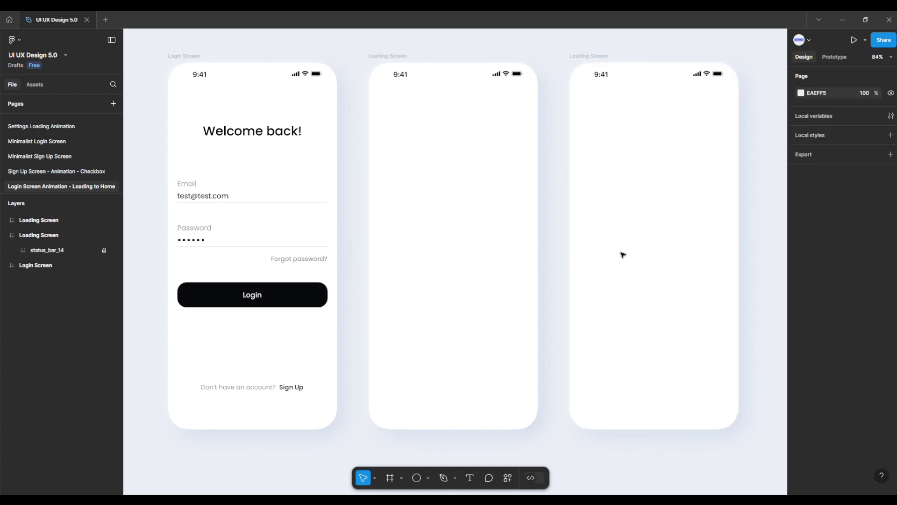
Rename the second Loading Screen frame as Home Screen
double_click(589, 56)
click(589, 58)
key(BackSpace)
key(BackSpace)
key(BackSpace)
key(BackSpace)
key(BackSpace)
key(BackSpace)
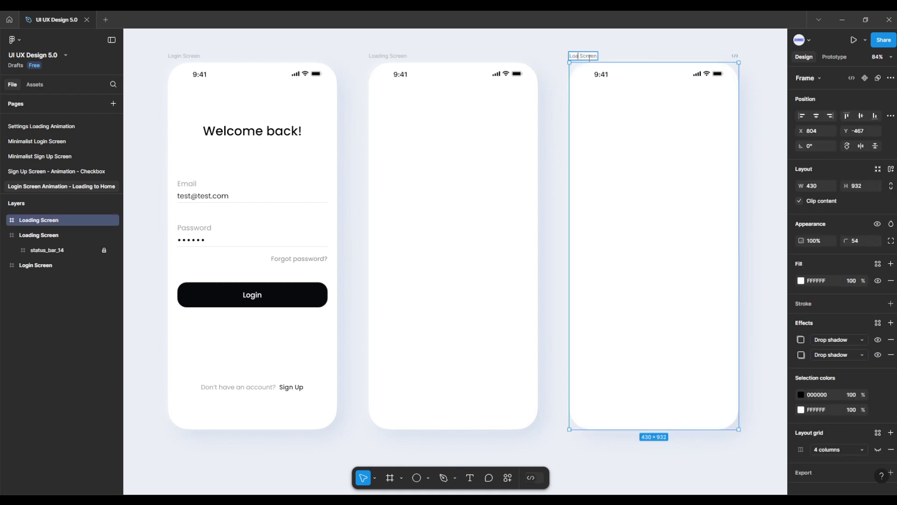
text(Home)
click(643, 48)
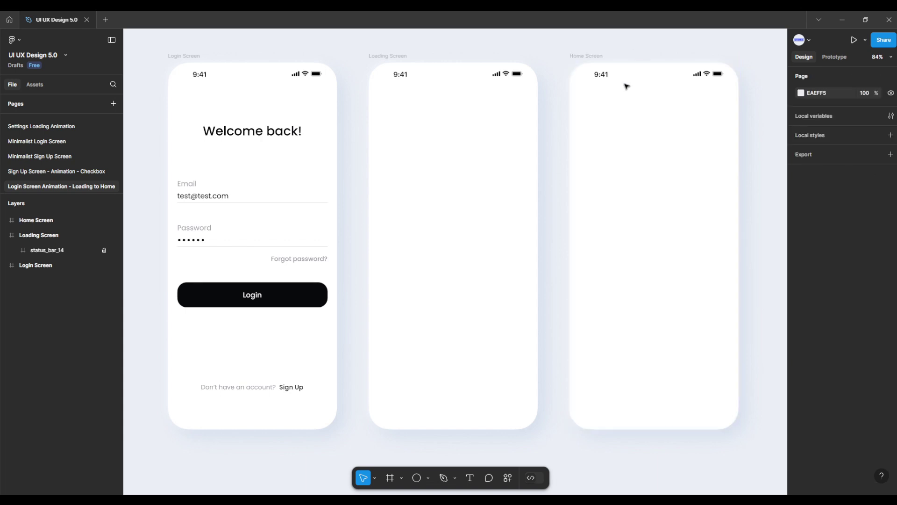
Copy the "Welcome back!" heading into the Home Screen frame and centre it horizontally and vertically
click(278, 137)
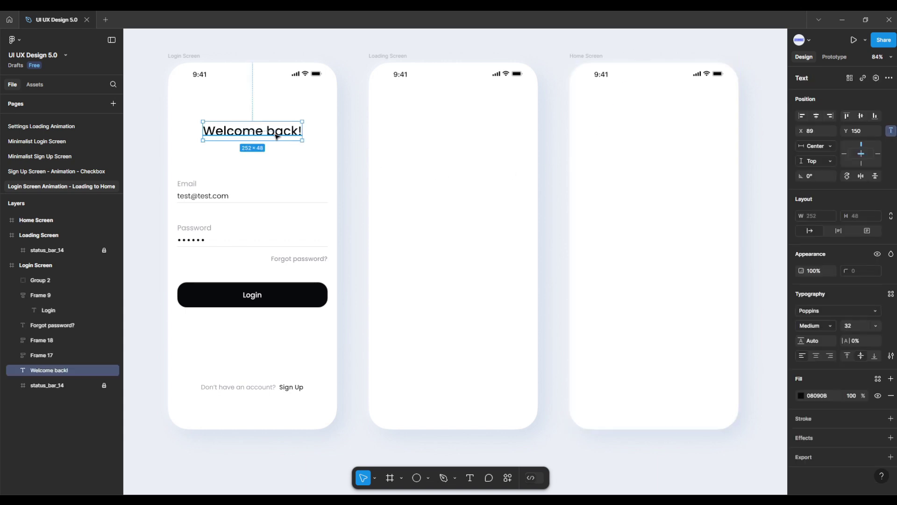
drag(277, 137, 693, 250)
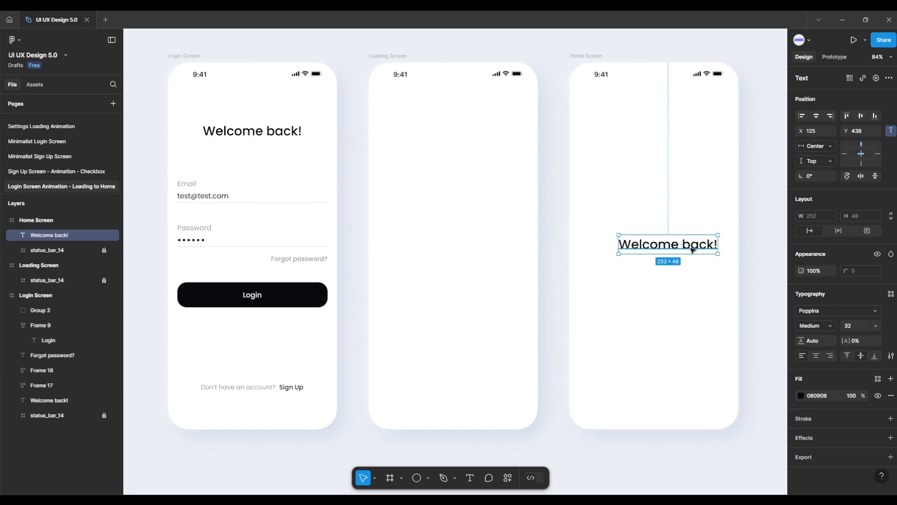
click(817, 117)
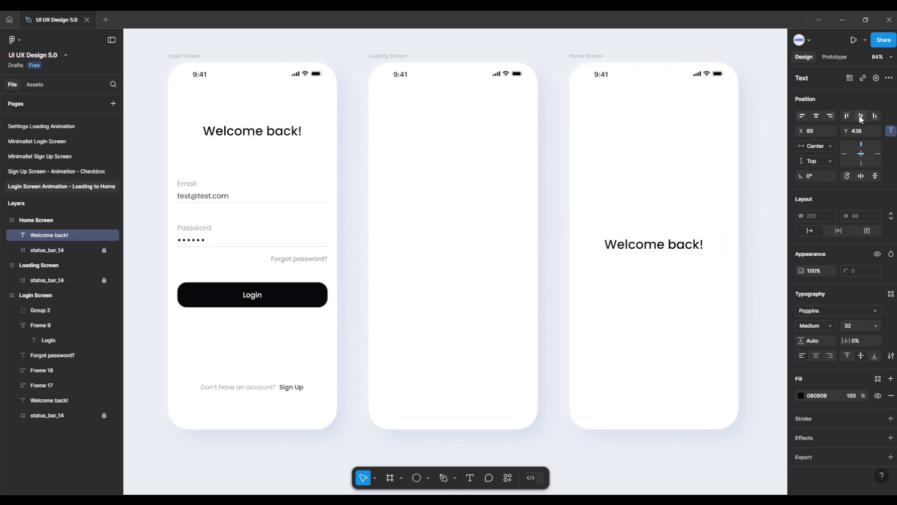
click(862, 116)
Change the copied heading's text to "Home Screen" and centre it horizontally in its frame again
double_click(663, 254)
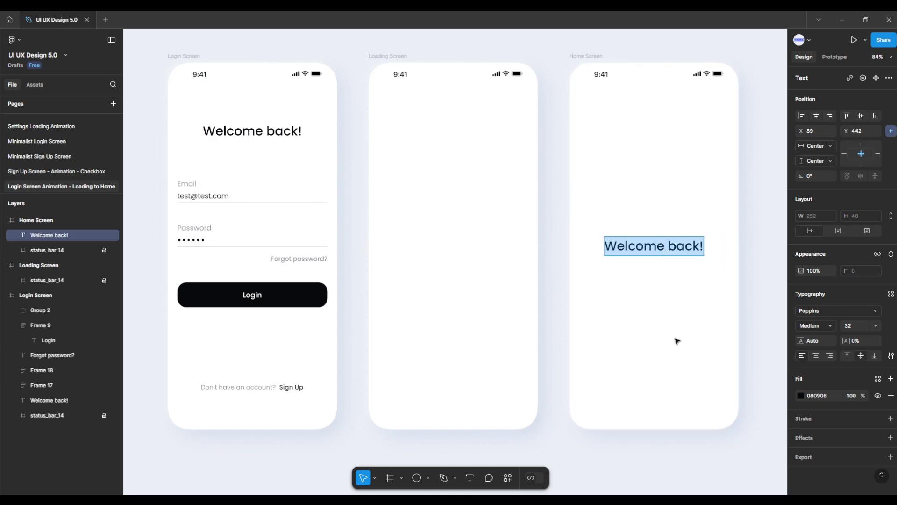
text(Home)
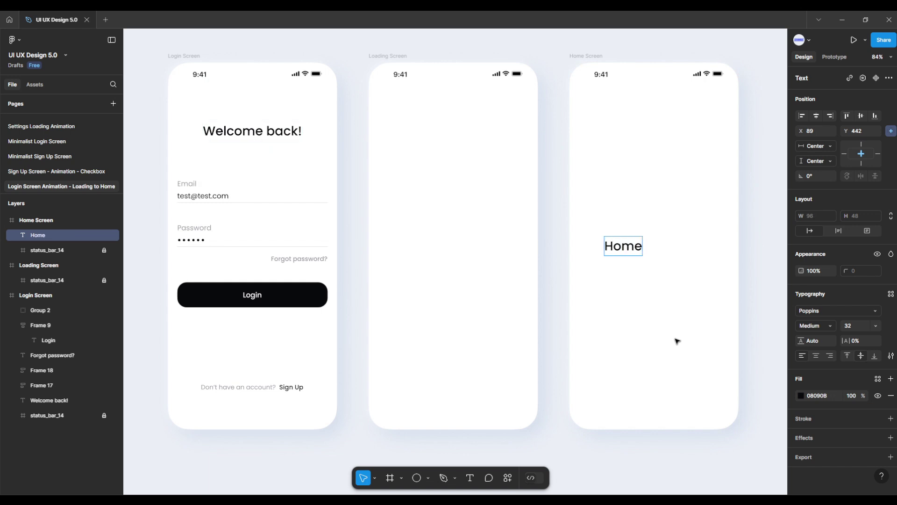
text( Screen)
key(Escape)
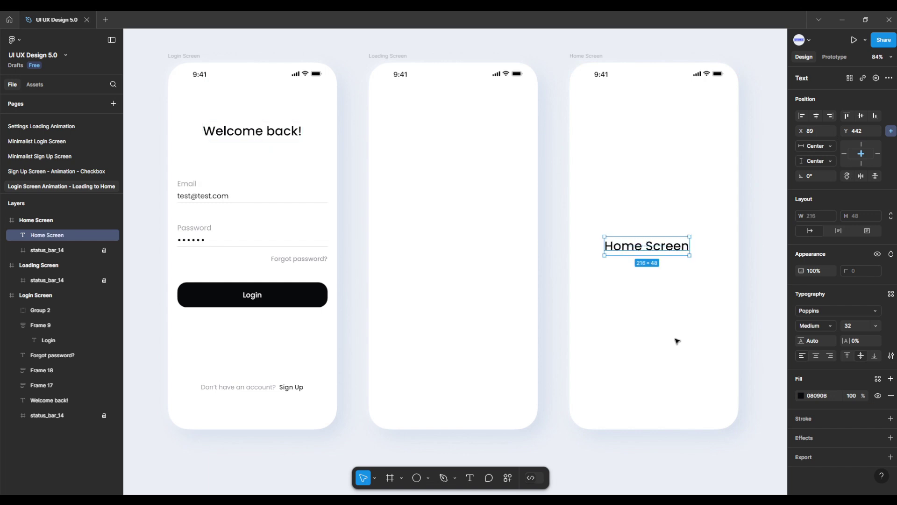
click(816, 116)
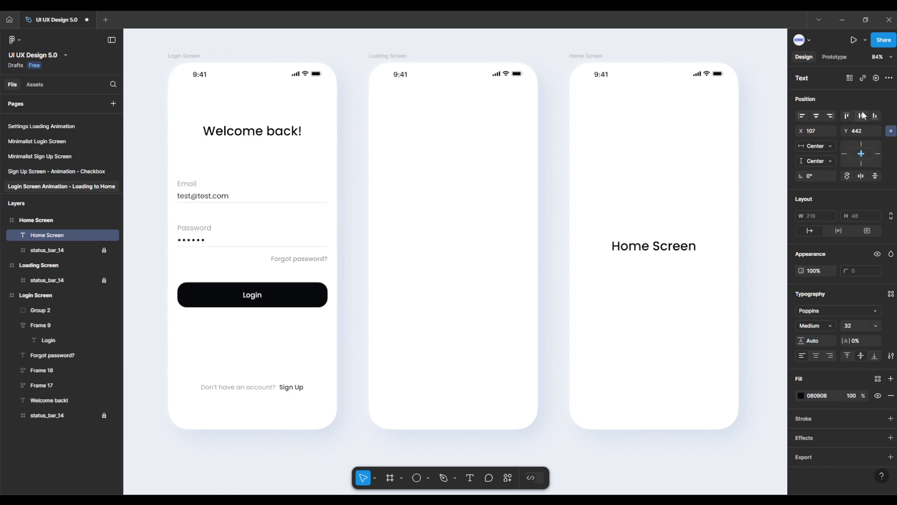
click(768, 219)
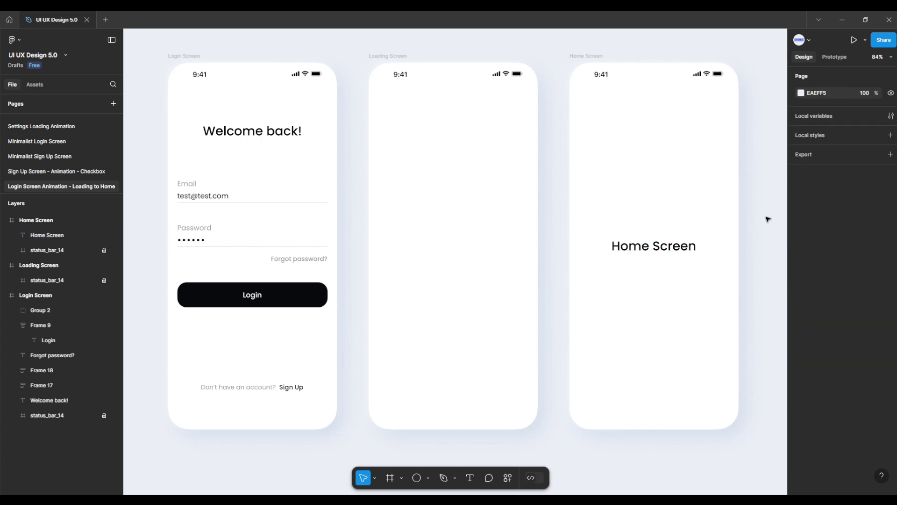
Create a 192 × 192 frame with locked proportions and place it left of the Login Screen, level with its top edge
drag(371, 341, 666, 346)
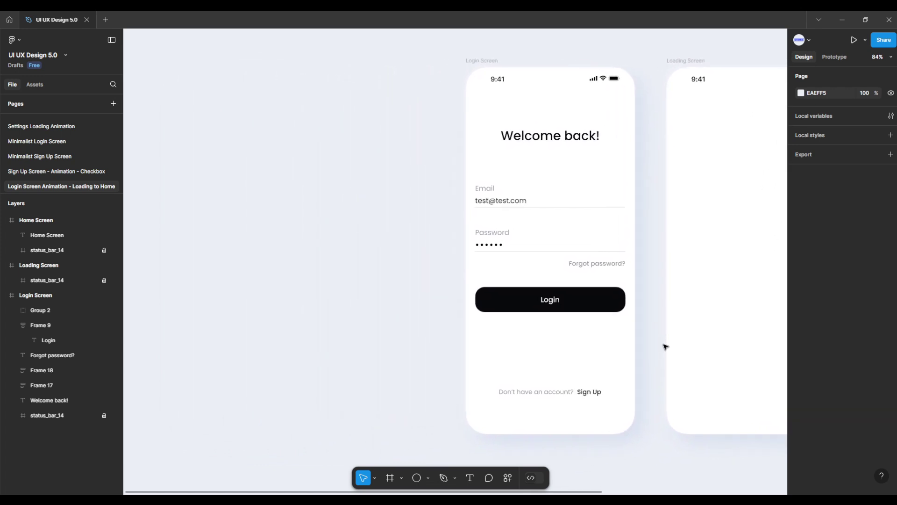
click(402, 478)
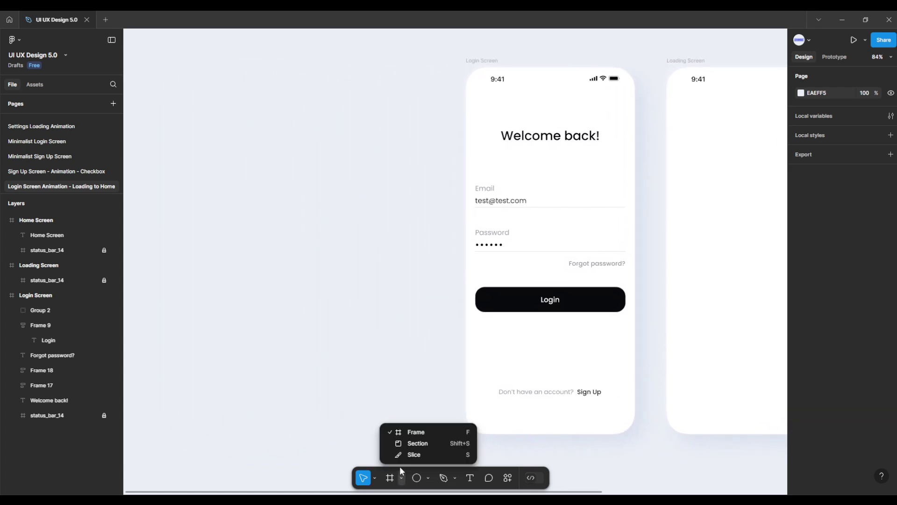
click(409, 429)
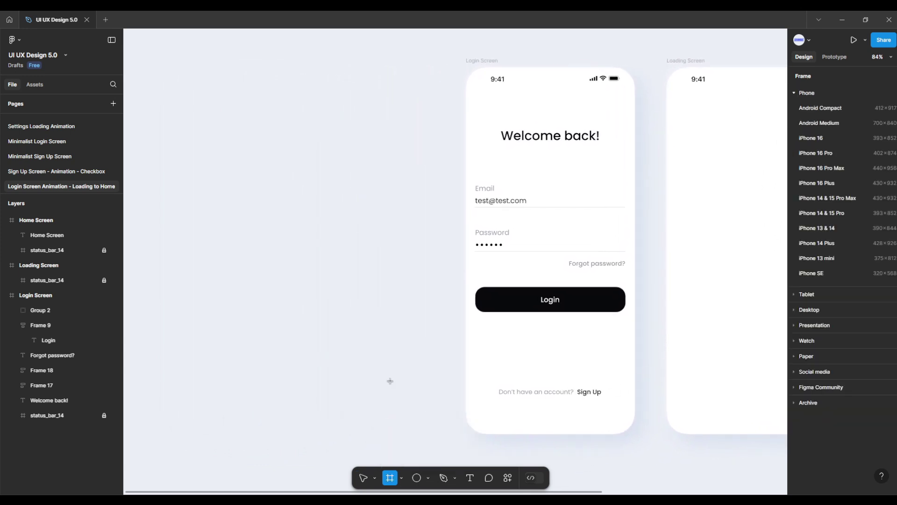
click(327, 178)
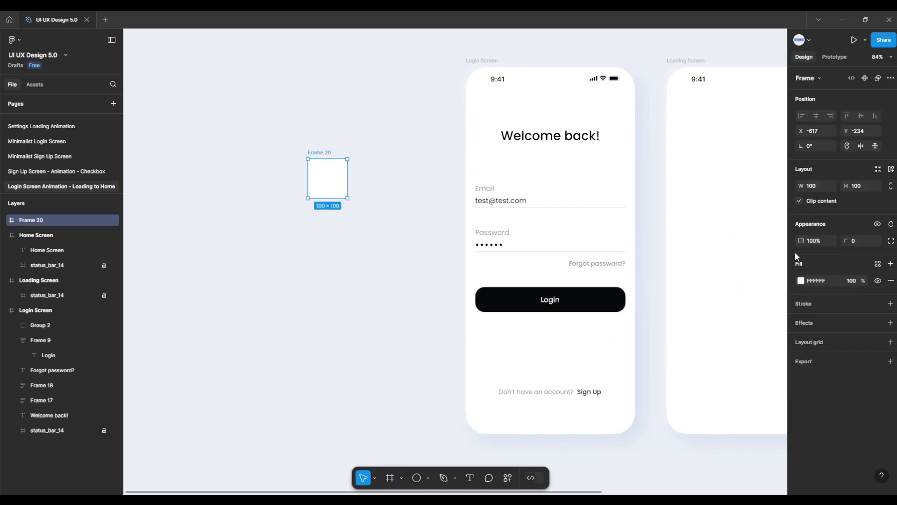
click(891, 185)
click(813, 186)
key(Return)
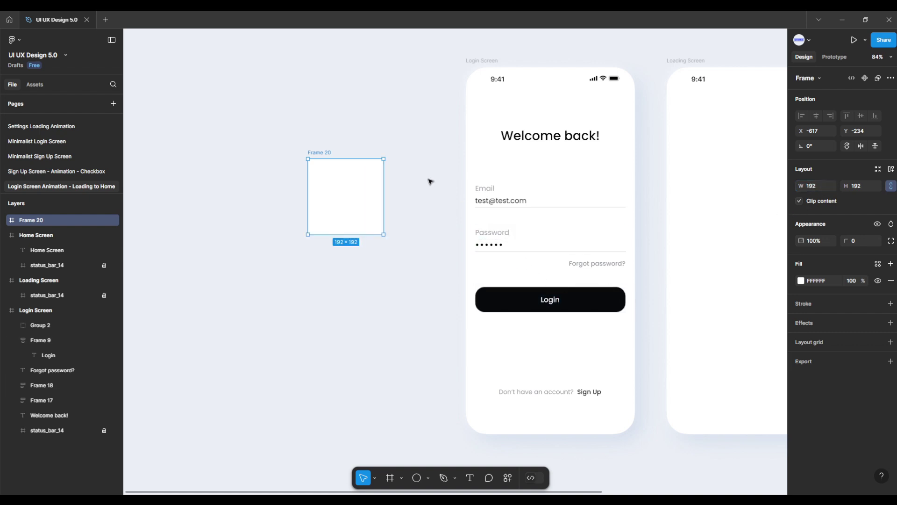
drag(331, 153, 381, 61)
click(352, 200)
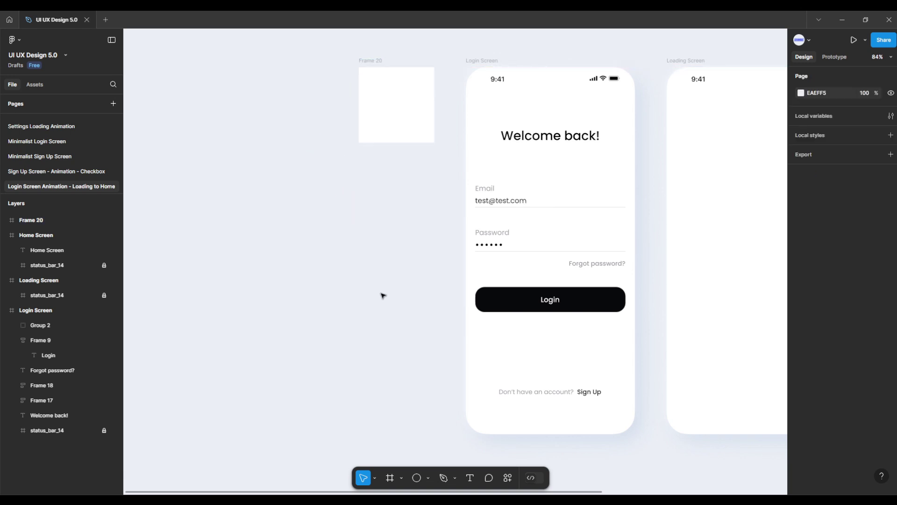
Add an ellipse below the small square frame, lock its proportions and set its size to 160 × 160
click(427, 477)
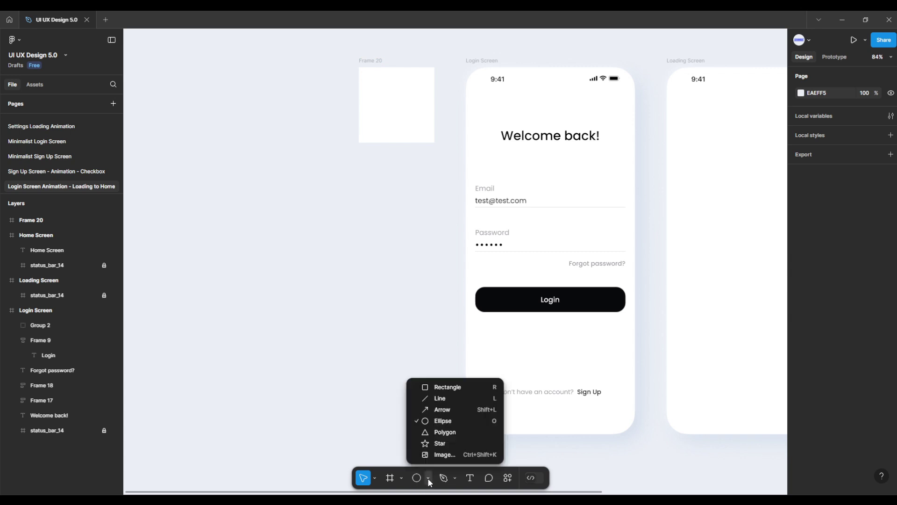
click(439, 423)
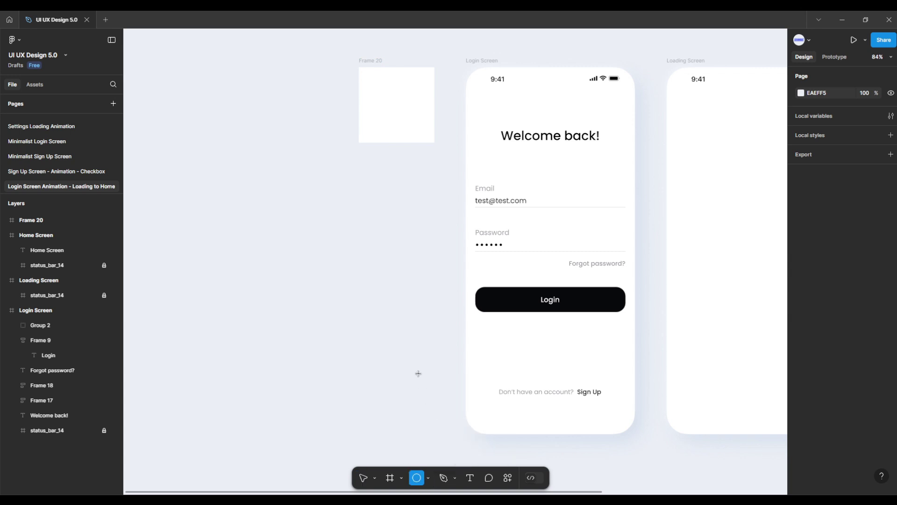
click(365, 244)
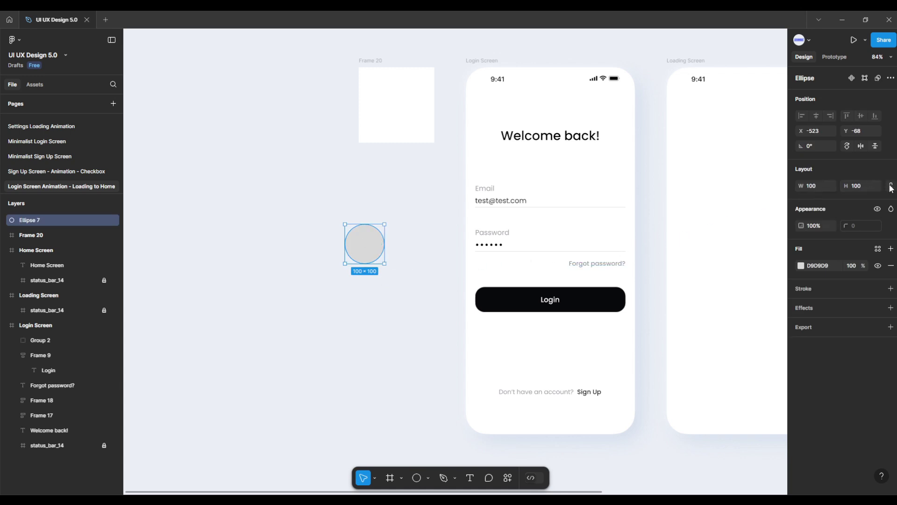
click(891, 185)
key(Return)
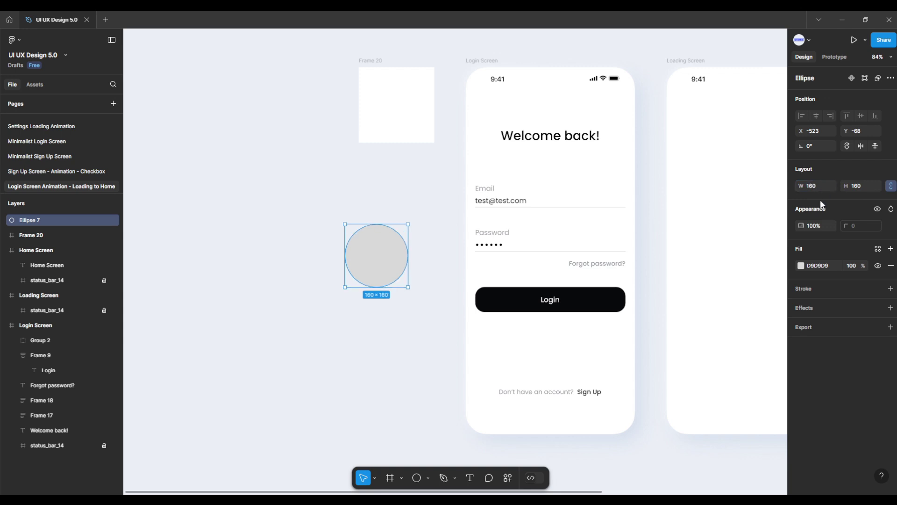
Set the circle's fill colour to 2F75FF
click(832, 265)
text(2F75FF)
key(Return)
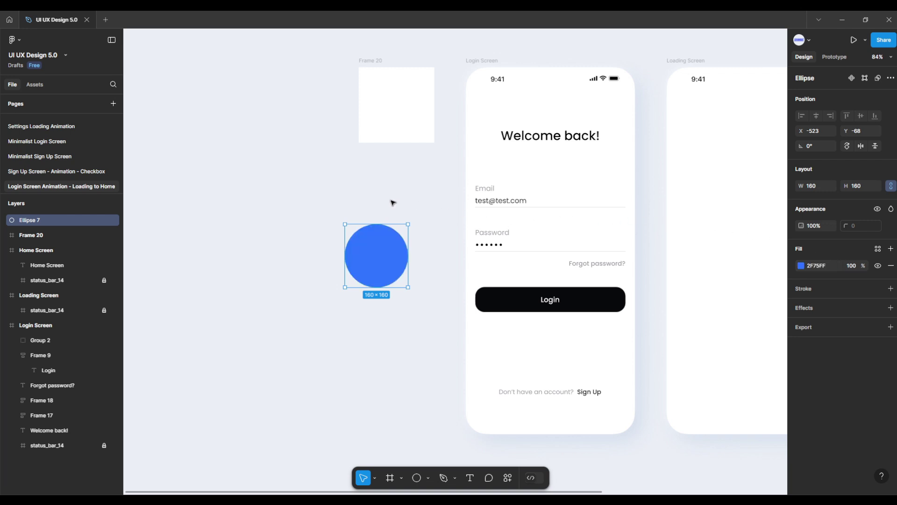
click(388, 205)
Move the blue circle into the small square frame and centre it horizontally and vertically
click(376, 243)
drag(377, 264, 396, 111)
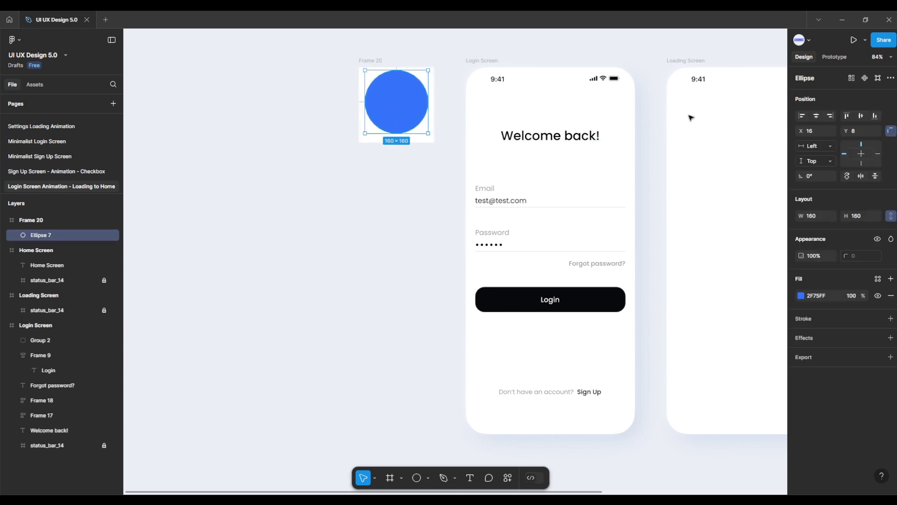
click(817, 115)
click(861, 115)
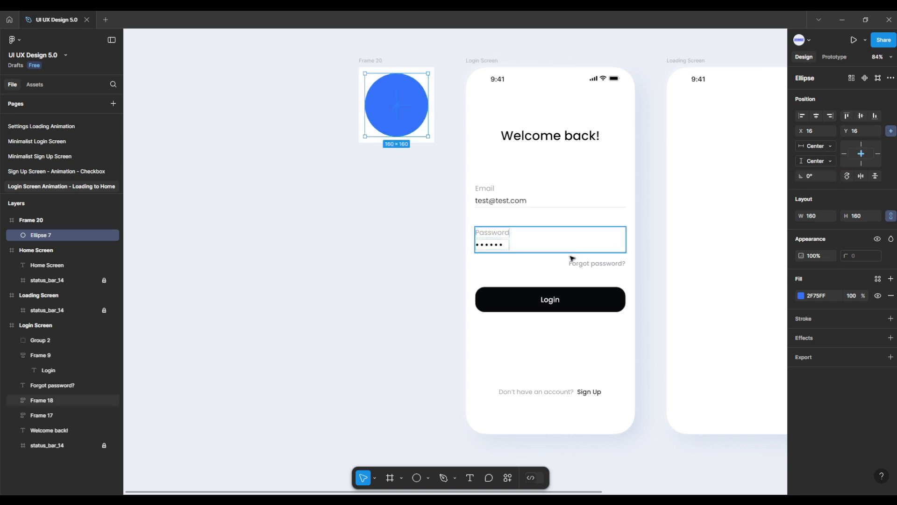
Turn the blue circle into a closed ring with a 100% sweep and an inner ratio of about 80%
scroll(395, 160, up, 3)
drag(400, 175, 453, 363)
scroll(474, 339, up, 3)
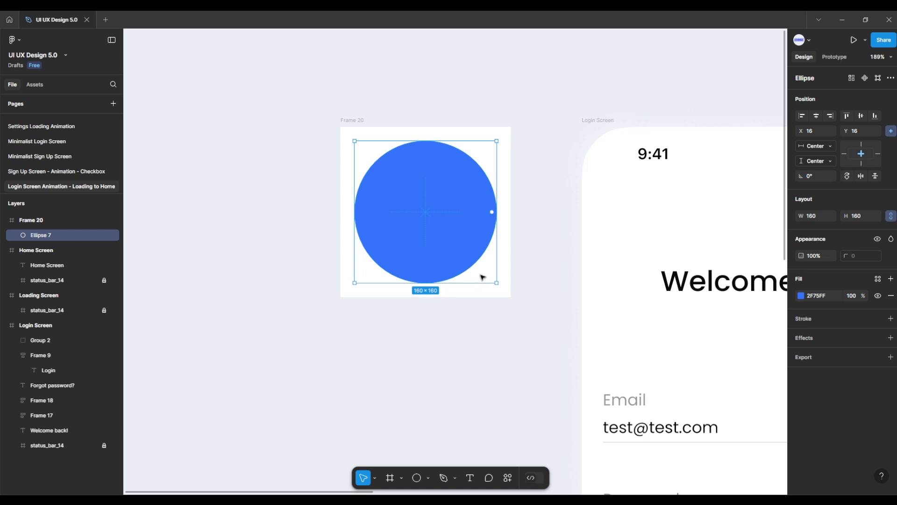
drag(492, 212, 482, 242)
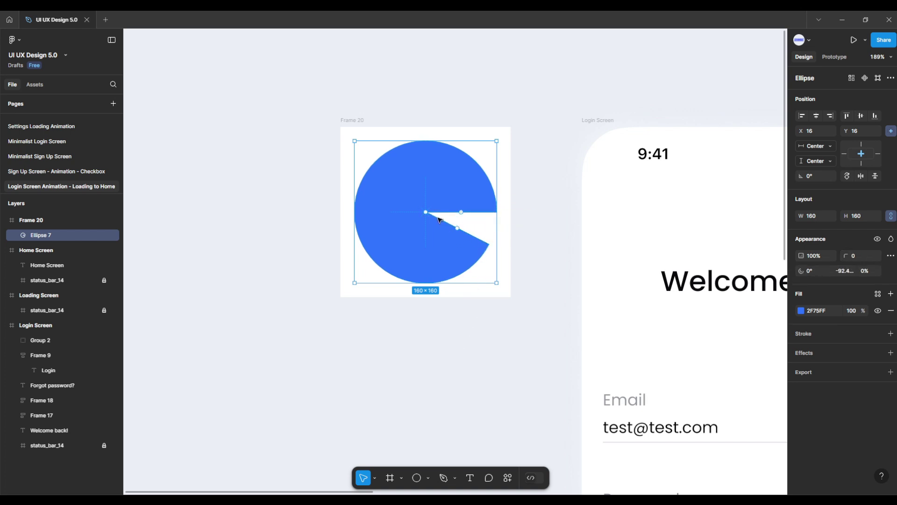
drag(429, 213, 371, 213)
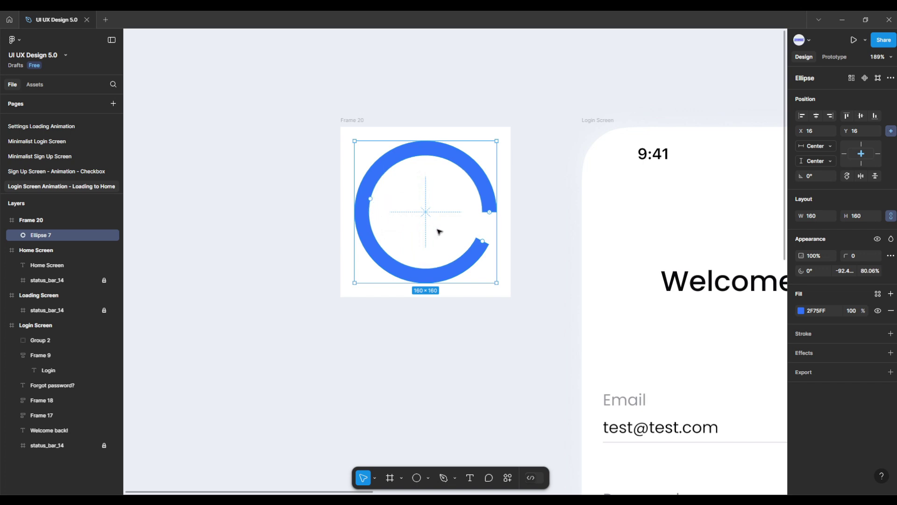
drag(486, 240, 490, 212)
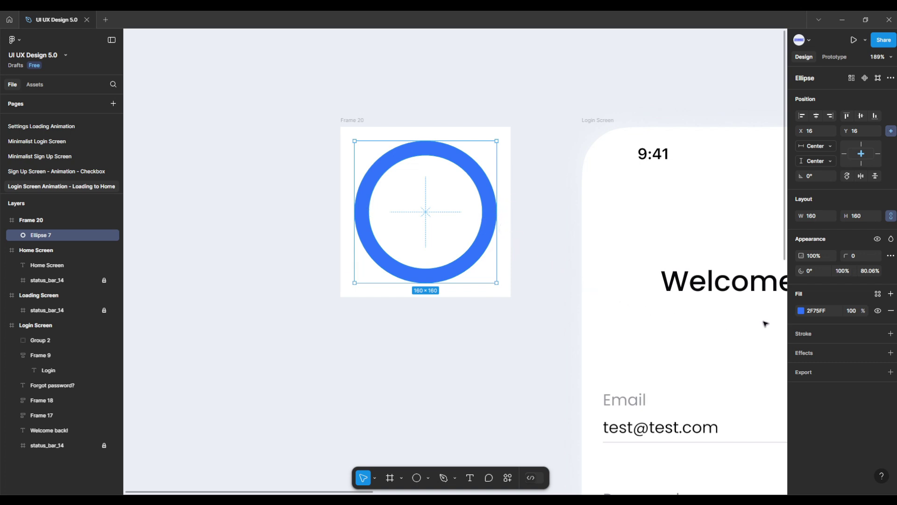
Change the ring's fill to an angular gradient running from 2F75FF to FFFFFF at the 100% stop
click(800, 311)
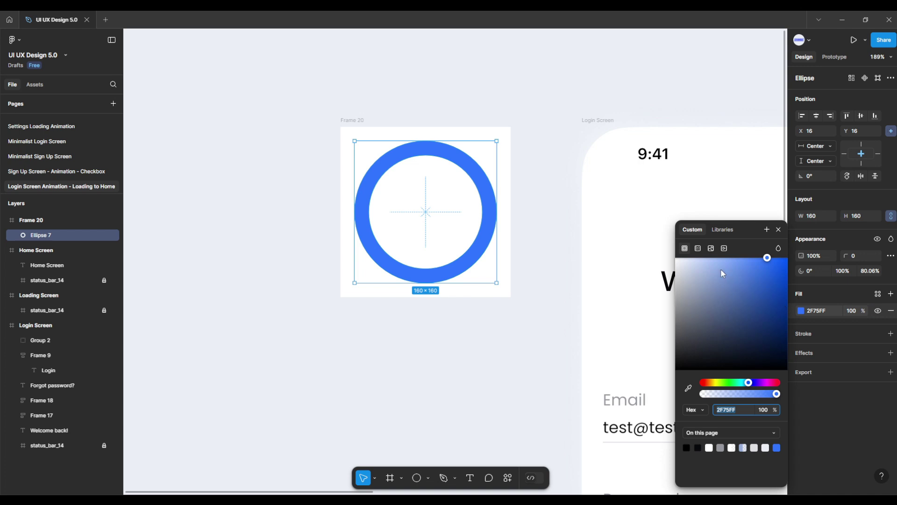
click(698, 248)
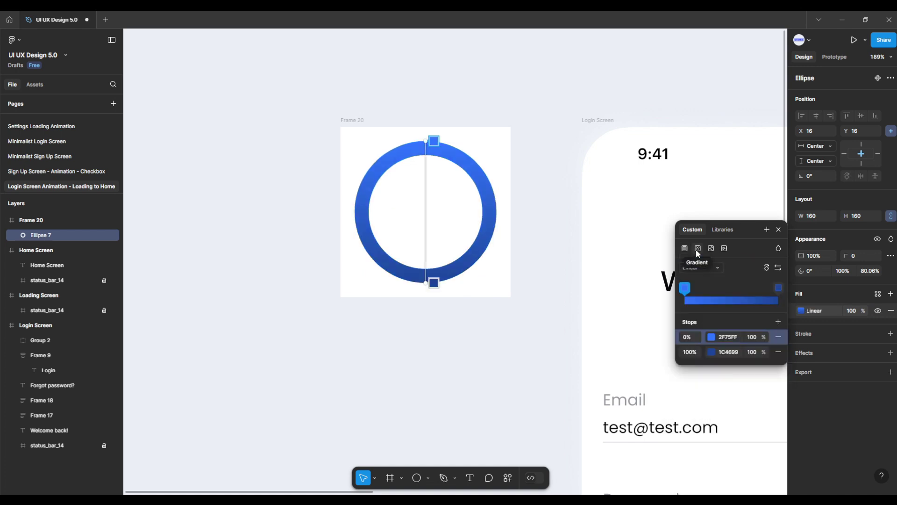
click(720, 270)
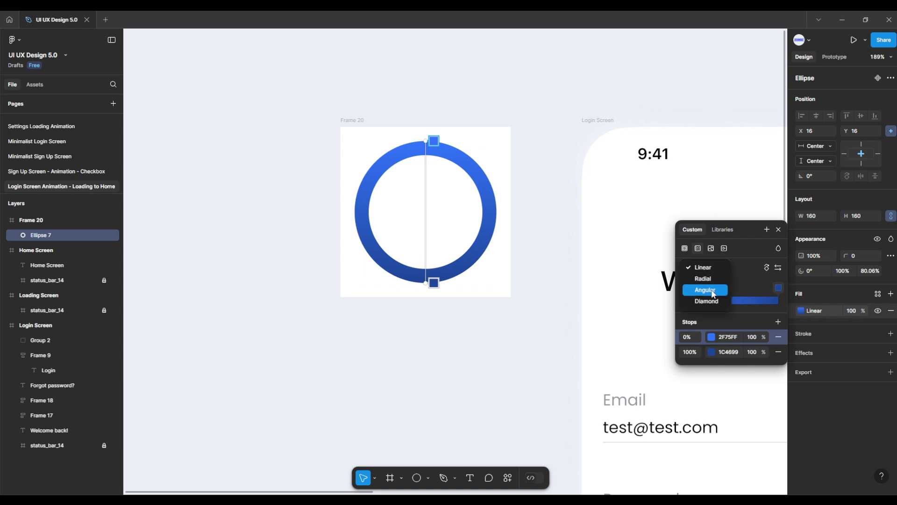
click(713, 292)
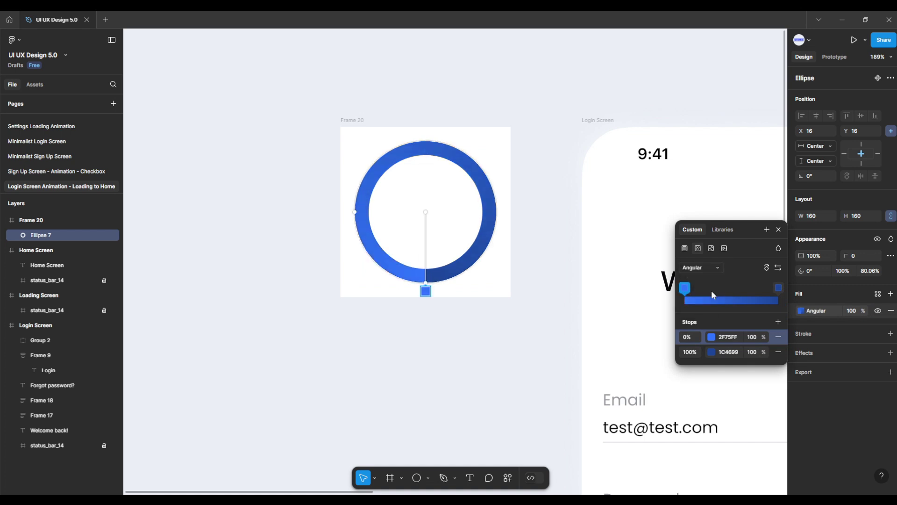
click(712, 354)
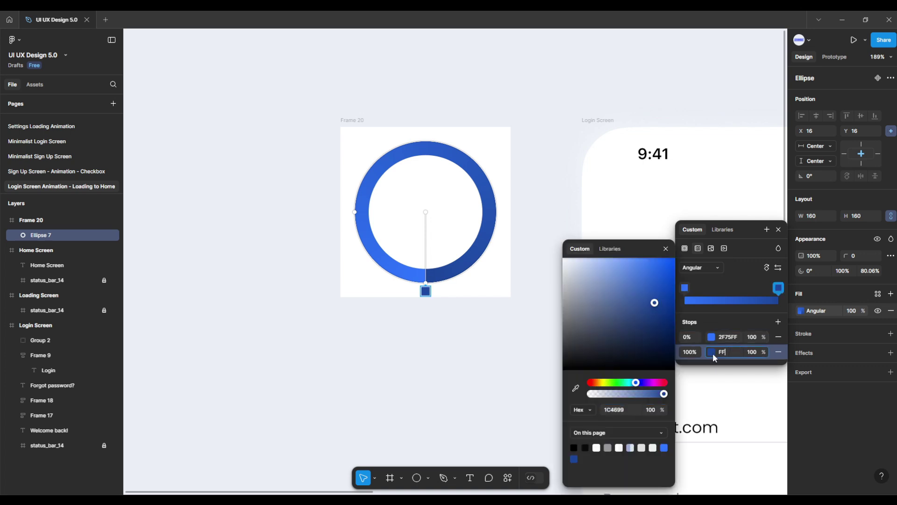
key(Return)
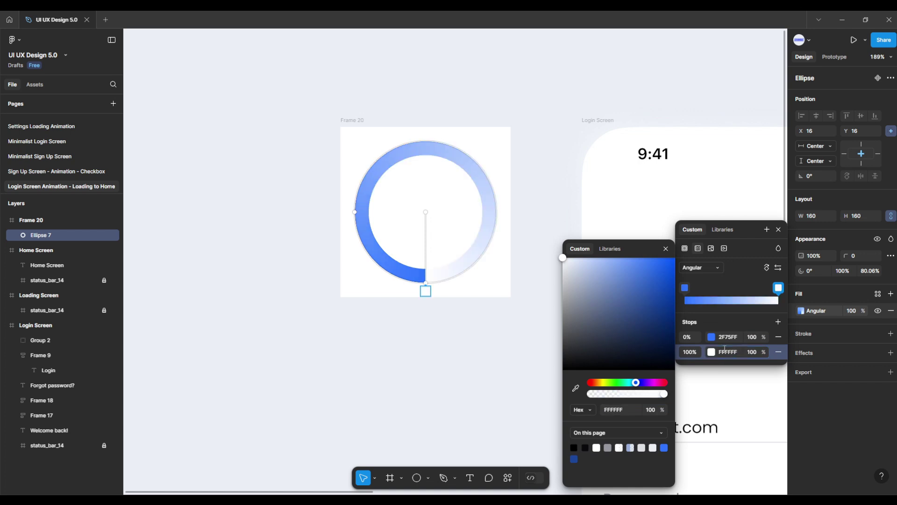
click(778, 229)
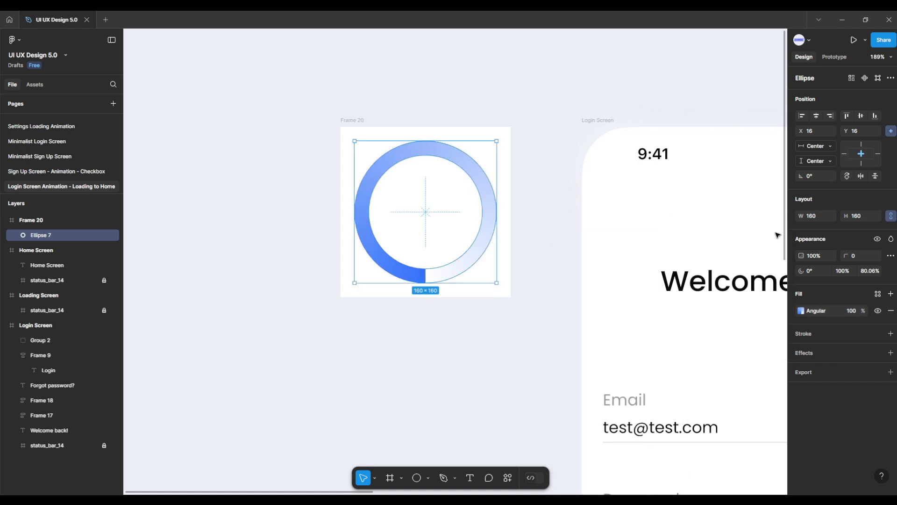
Flip the gradient ring horizontally and rotate it to -90° so its solid blue end sits on the right
right_click(473, 263)
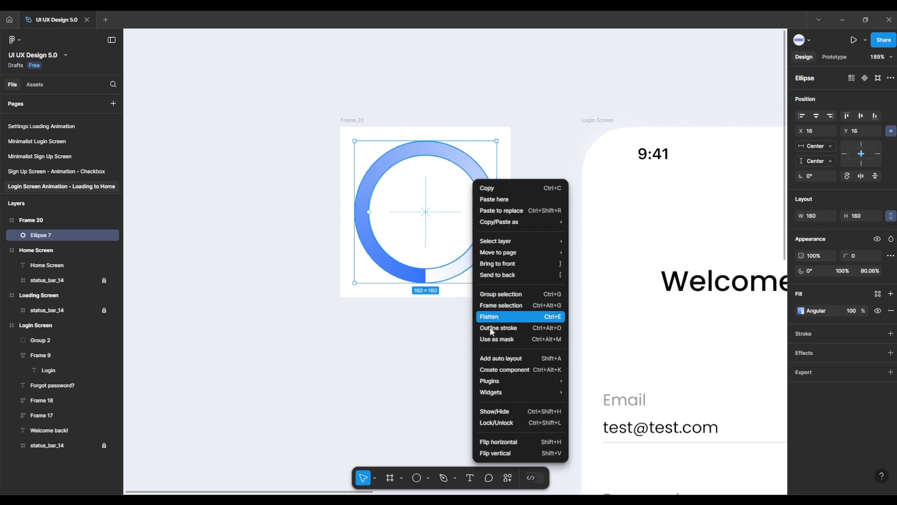
click(504, 440)
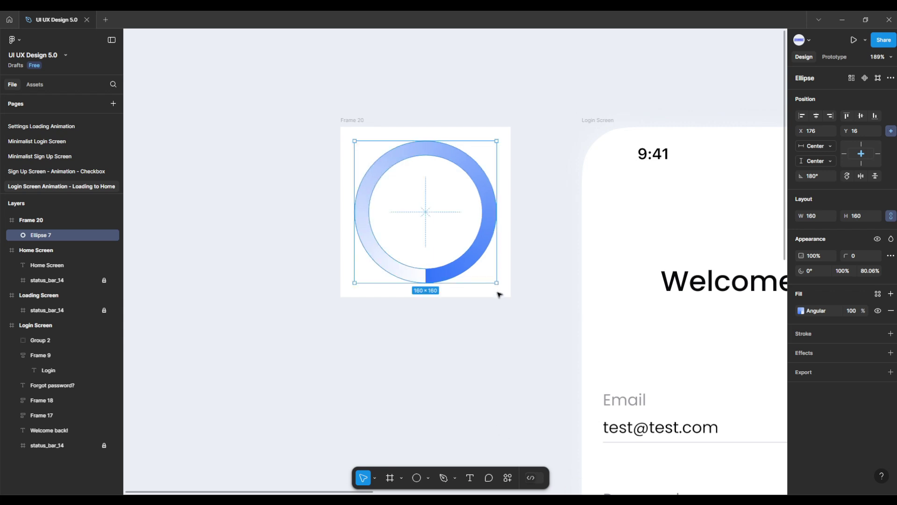
drag(498, 286, 521, 132)
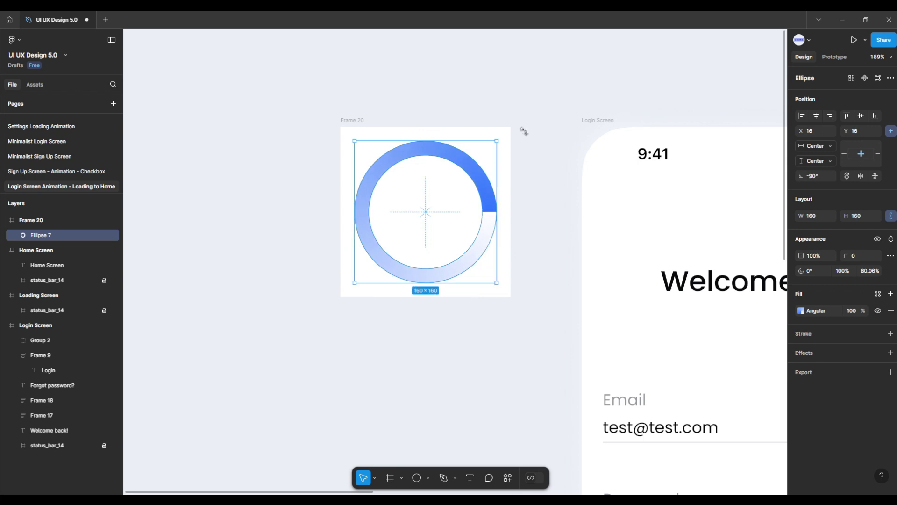
click(527, 132)
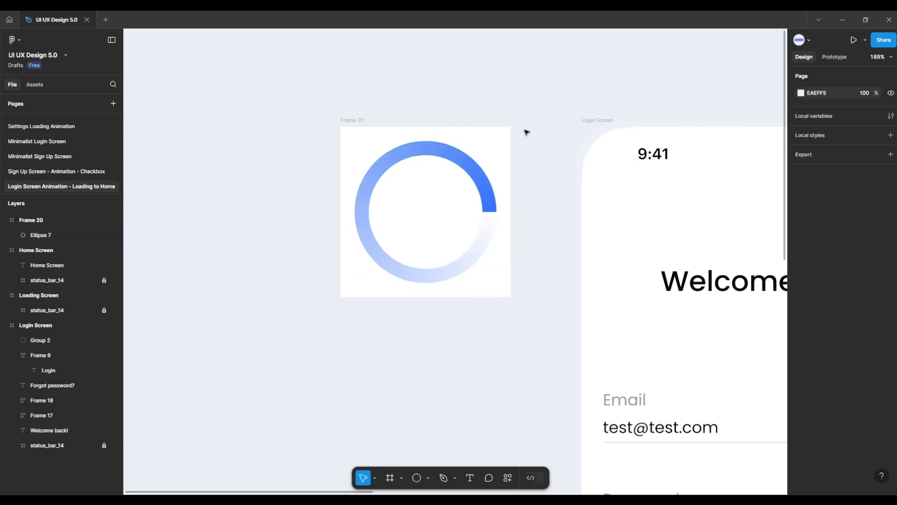
Rename the small ring frame as Loading and convert it into a component
double_click(361, 121)
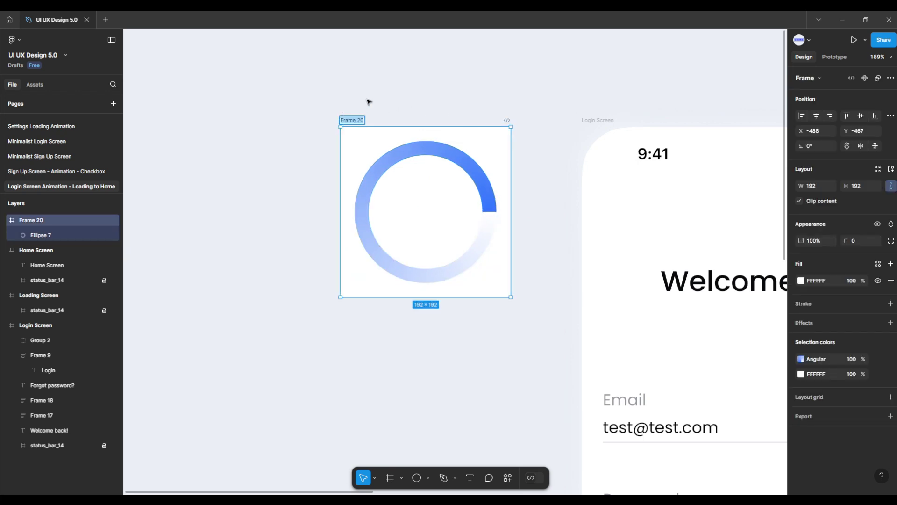
text(Loading)
click(369, 102)
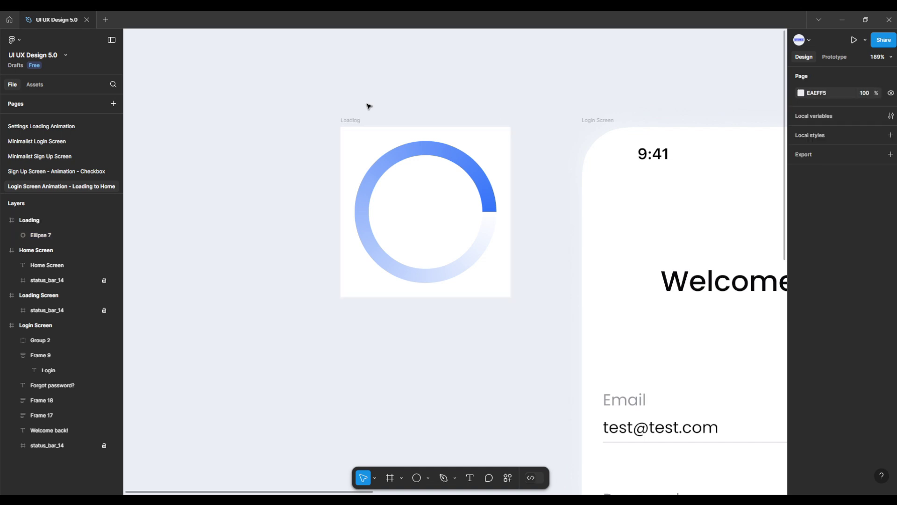
click(362, 120)
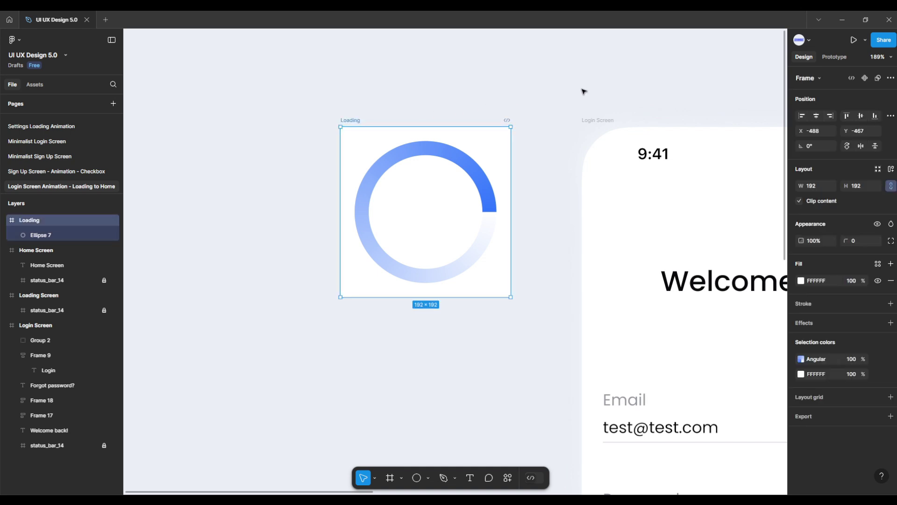
click(867, 78)
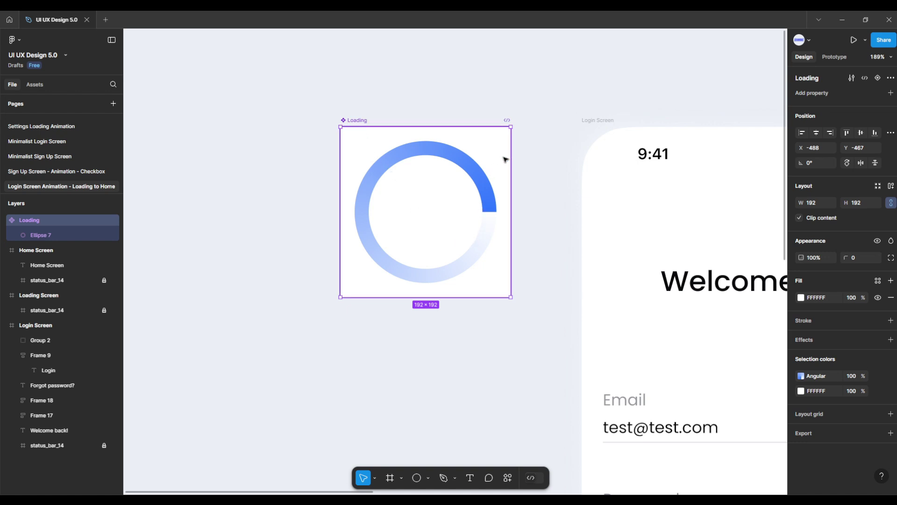
Add a second variant to the Loading component and rotate its ring to 180°
click(878, 79)
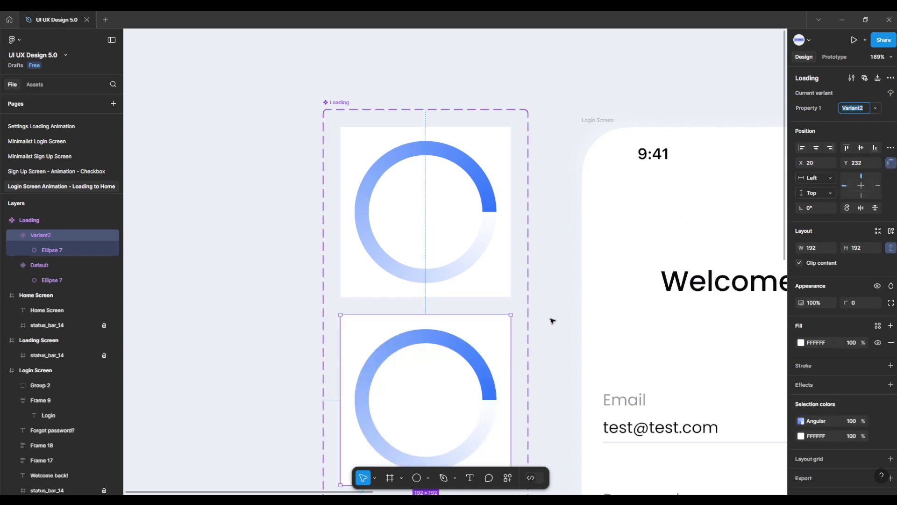
drag(551, 320, 553, 257)
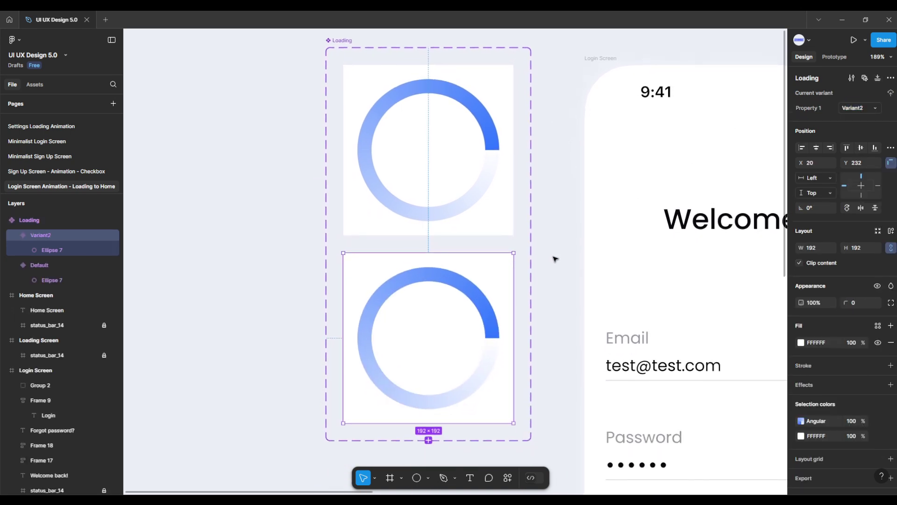
double_click(488, 313)
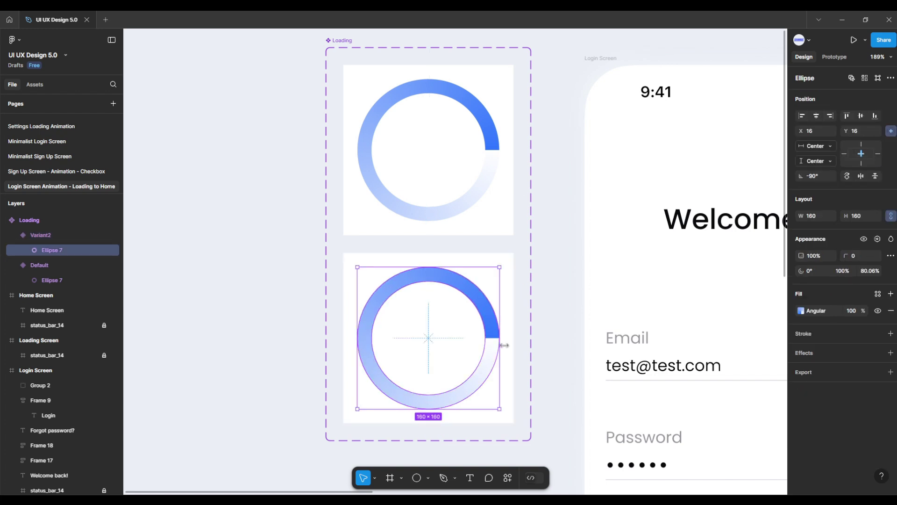
drag(504, 411, 376, 428)
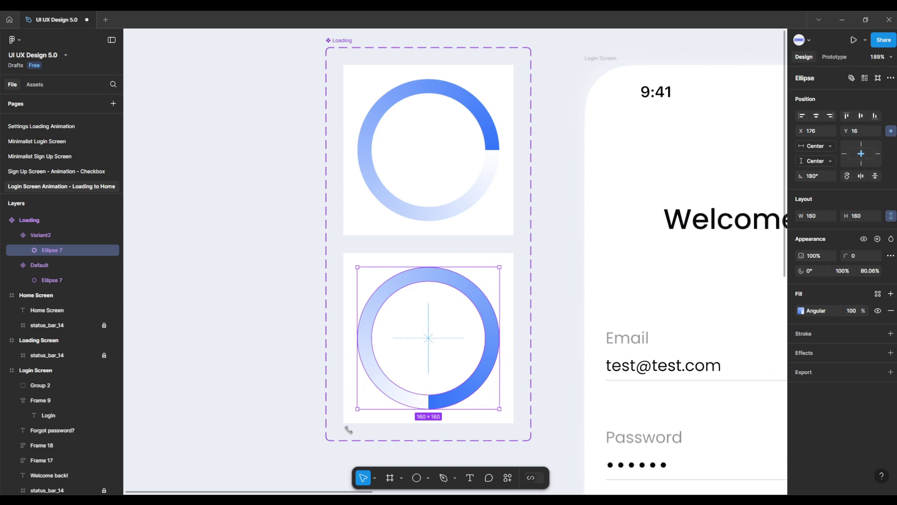
click(557, 424)
Add a third variant below the second in the Loading component and rotate its ring to 90°
drag(557, 424, 569, 219)
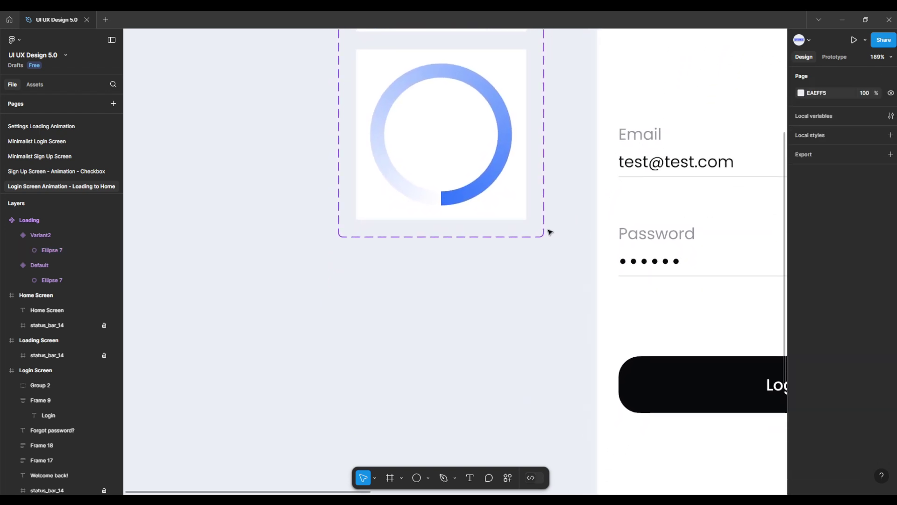
click(499, 214)
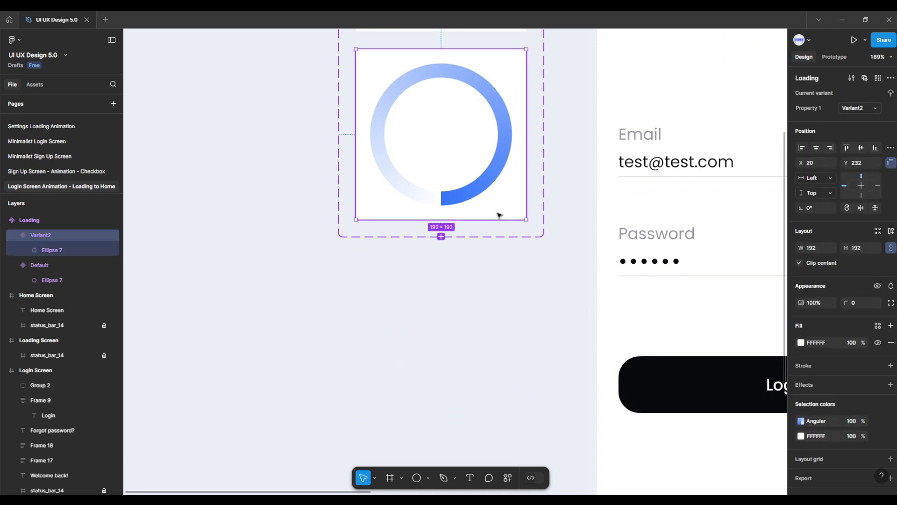
click(443, 238)
click(498, 345)
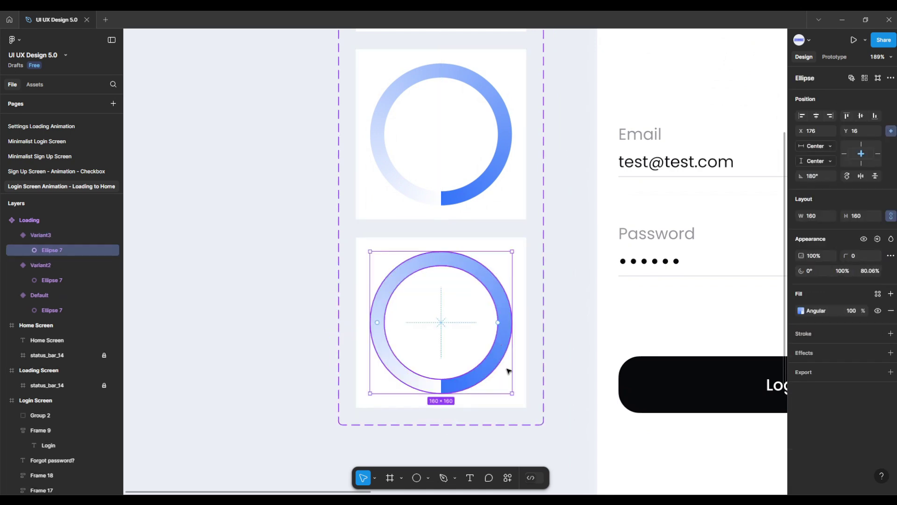
drag(500, 411, 355, 400)
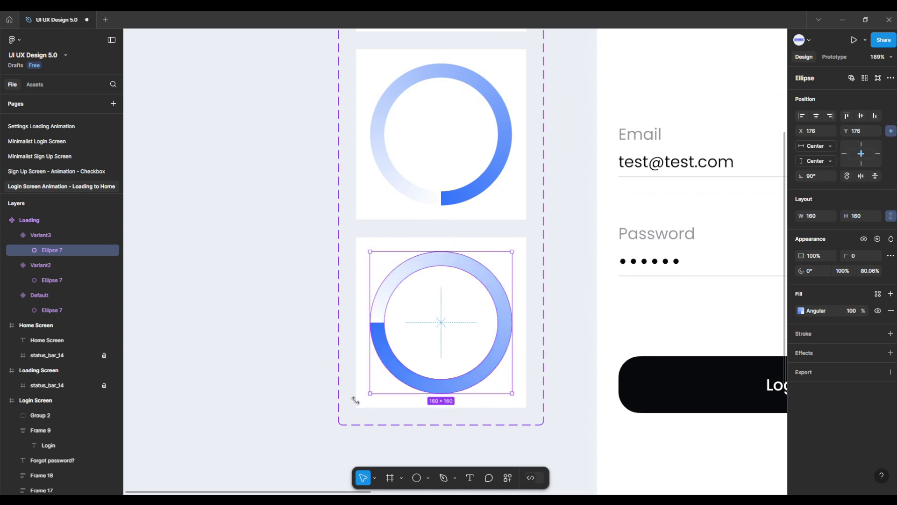
click(316, 409)
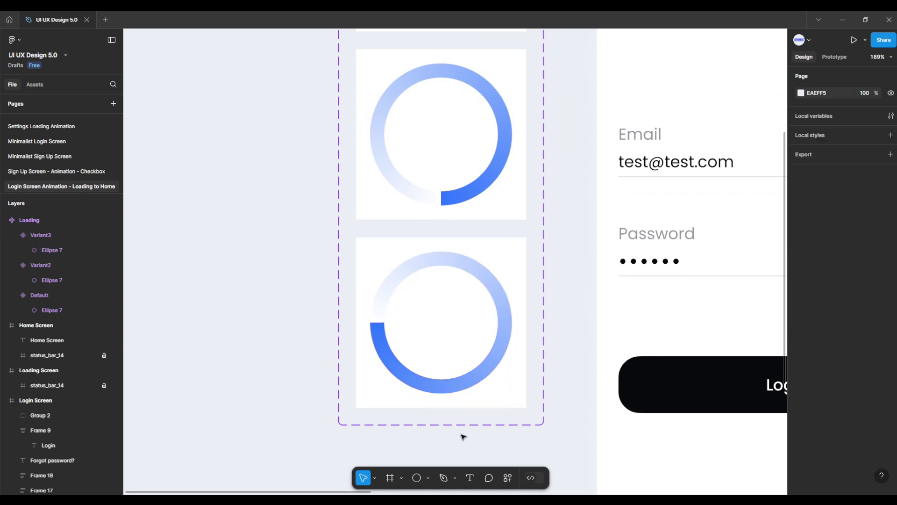
Add a fourth variant below the third in the Loading component and rotate its ring to 0°
drag(563, 420, 569, 259)
click(516, 247)
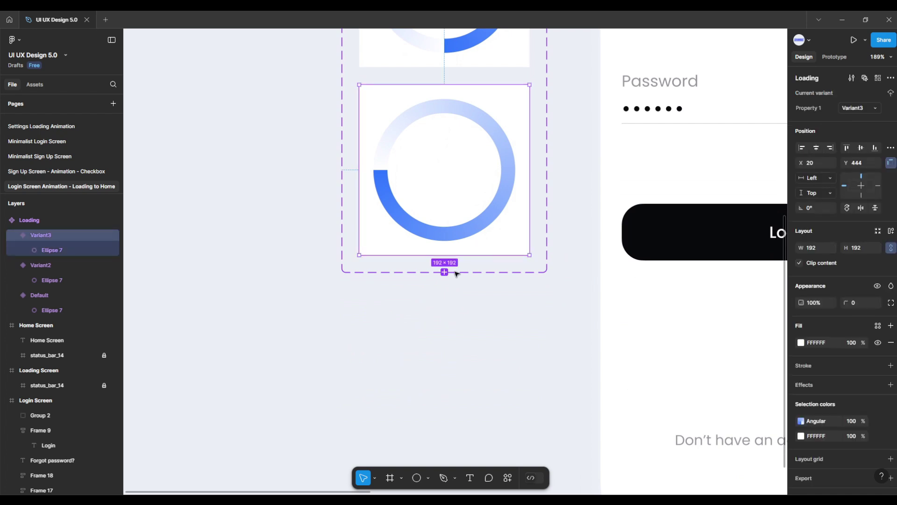
click(444, 272)
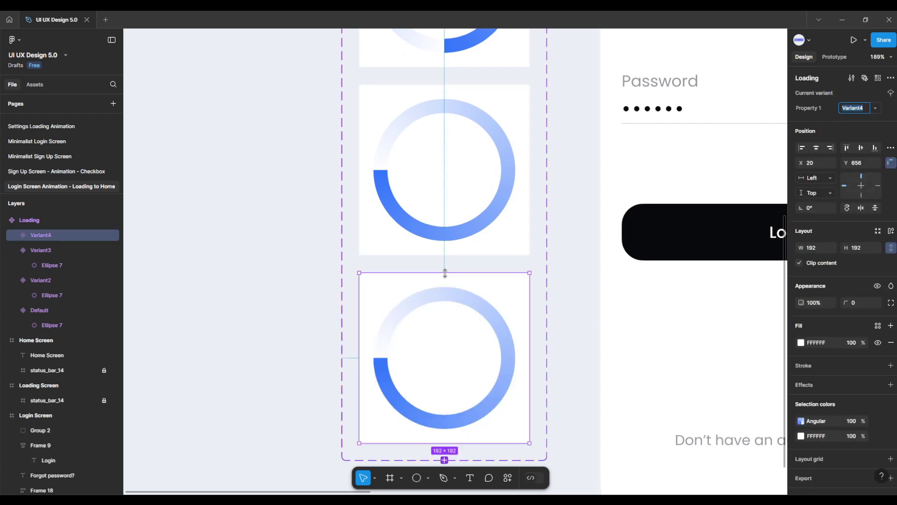
click(509, 362)
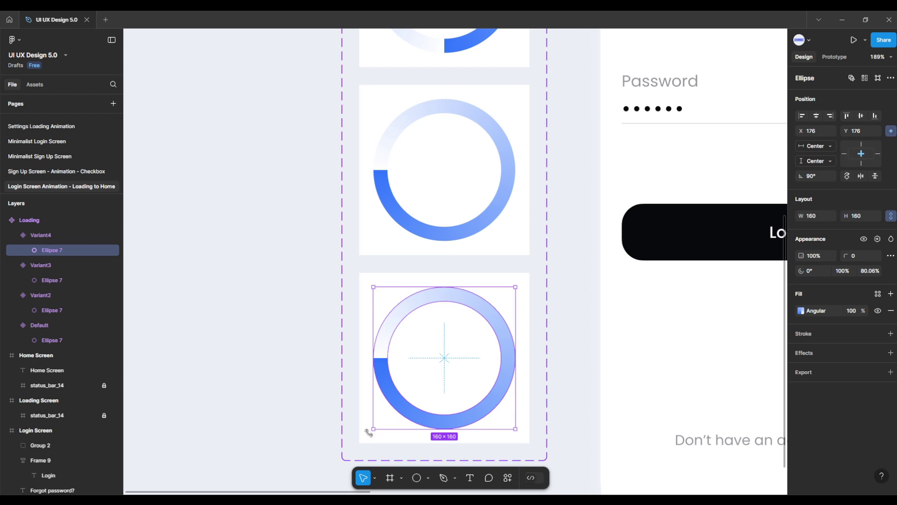
drag(369, 432, 280, 218)
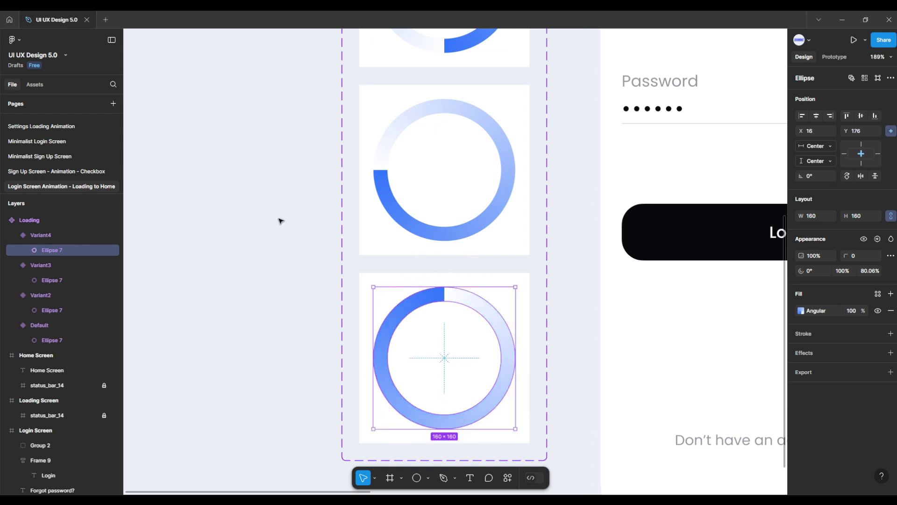
click(279, 220)
scroll(281, 221, down, 5)
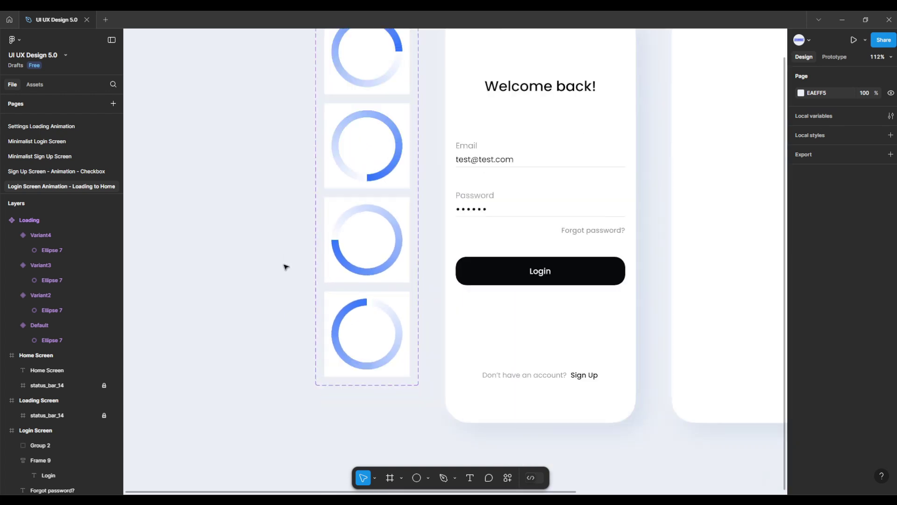
drag(286, 267, 328, 327)
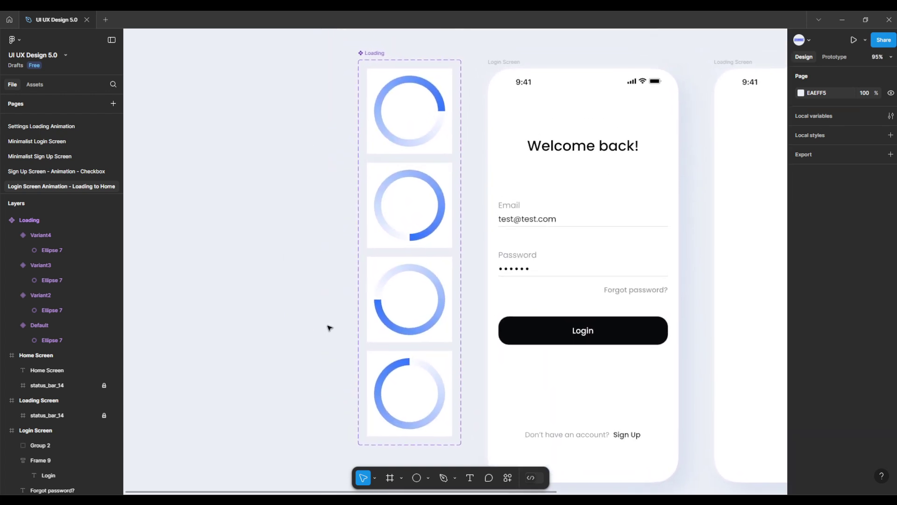
click(373, 177)
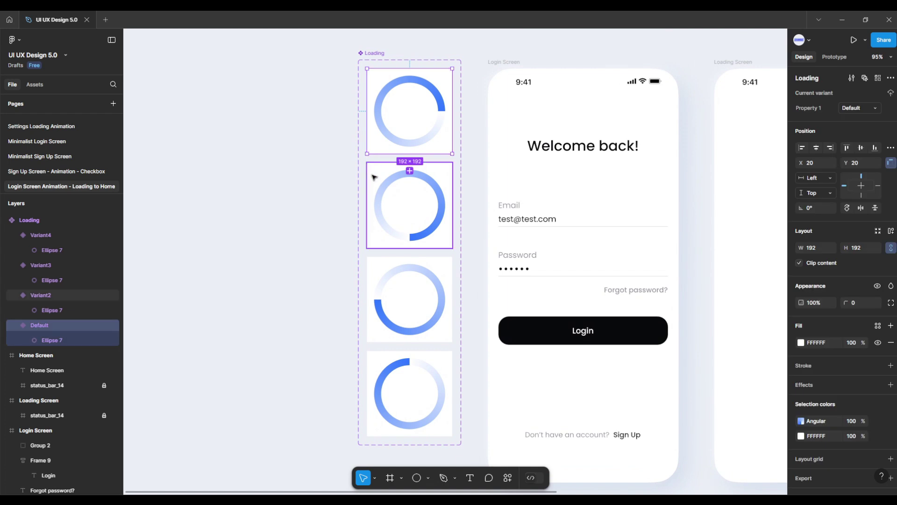
click(376, 271)
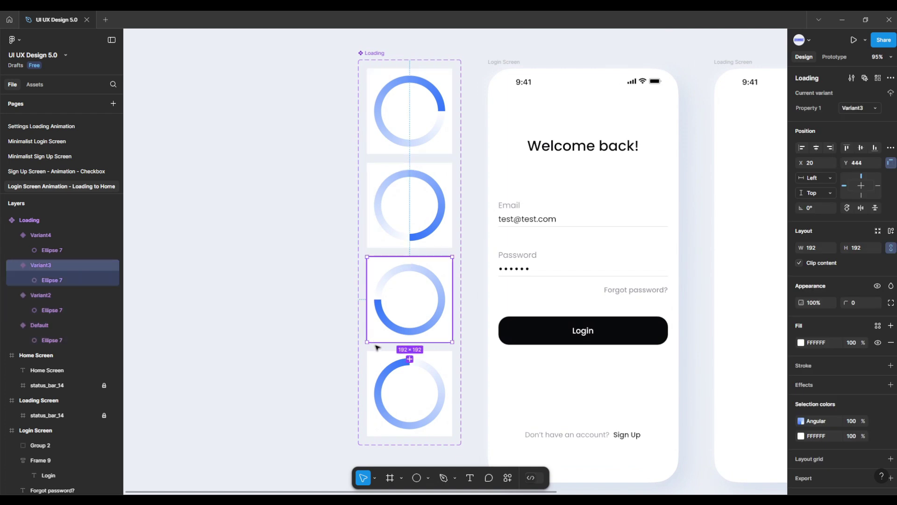
click(380, 360)
click(339, 355)
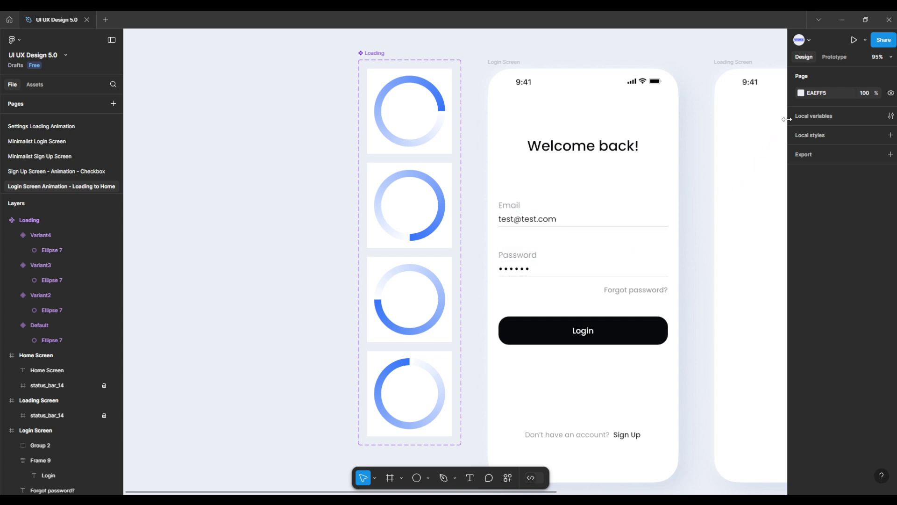
Add a prototype interaction from the Default ring variant to Variant2, triggered after a delay of 1 ms
click(835, 57)
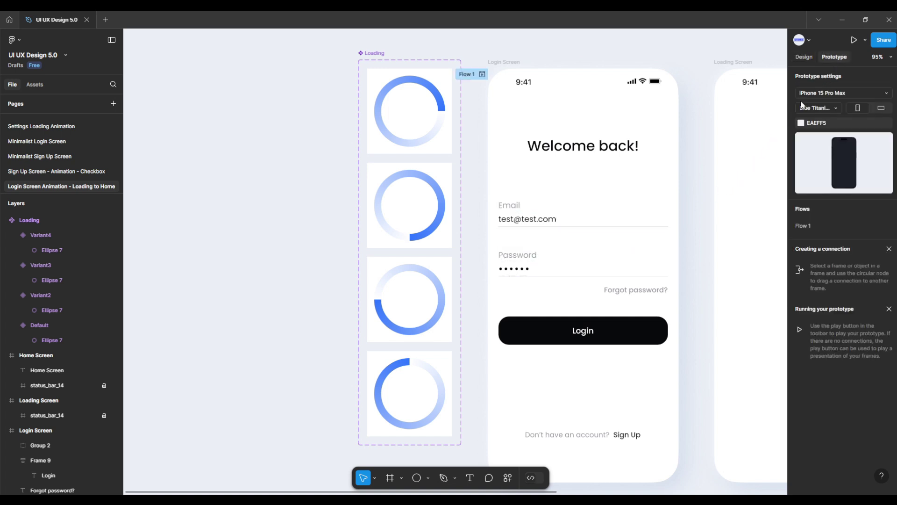
click(437, 142)
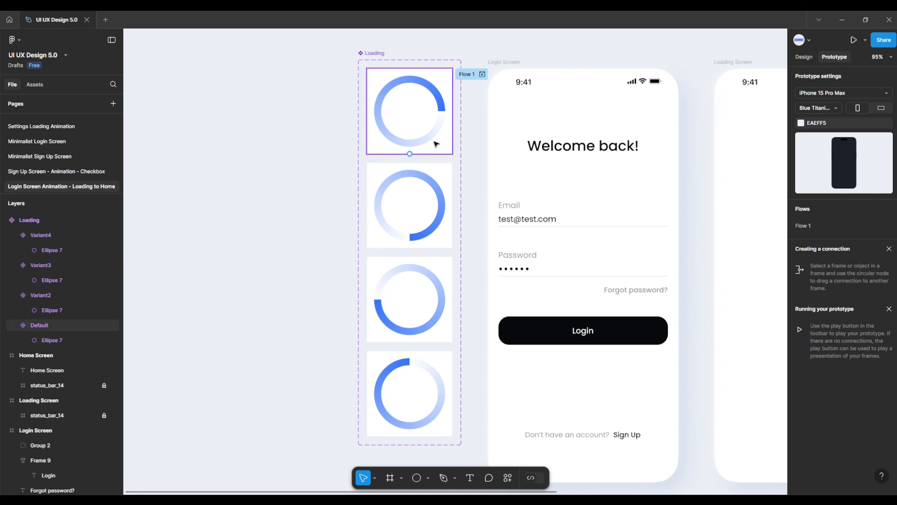
drag(410, 155, 419, 186)
click(422, 206)
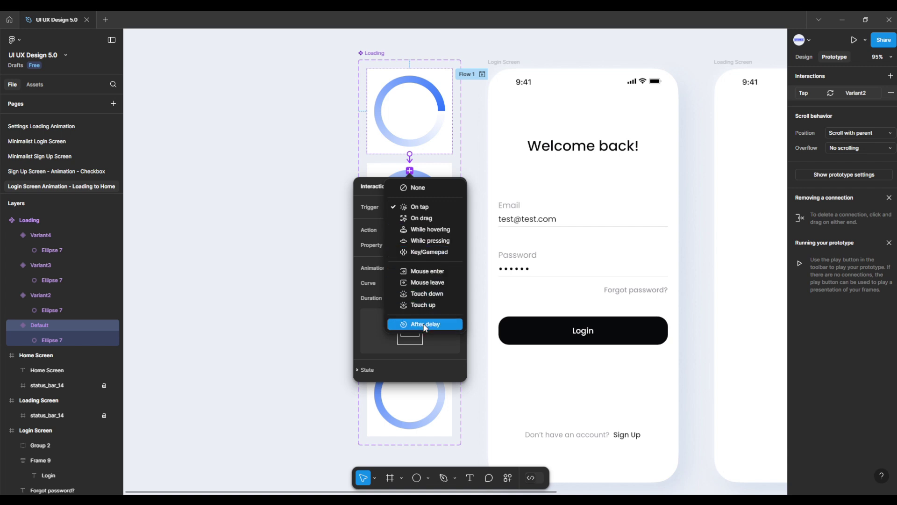
click(425, 325)
click(428, 224)
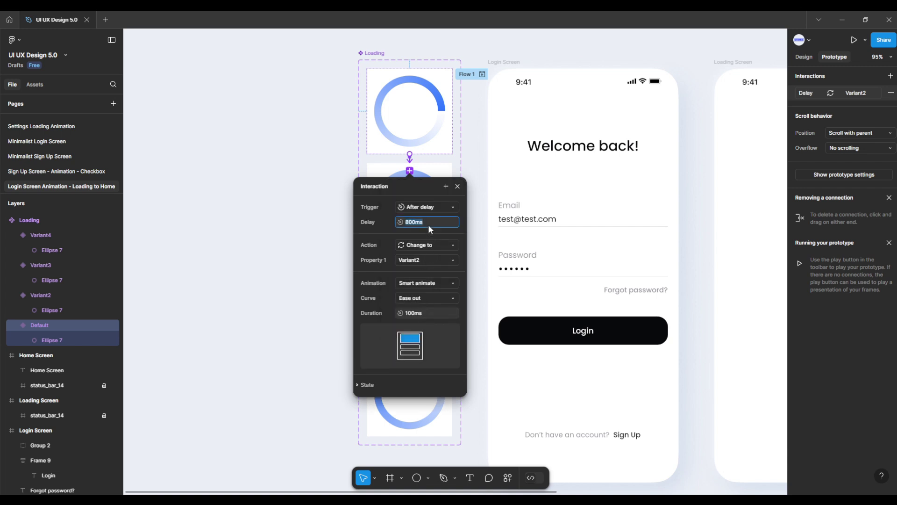
text(1)
key(Return)
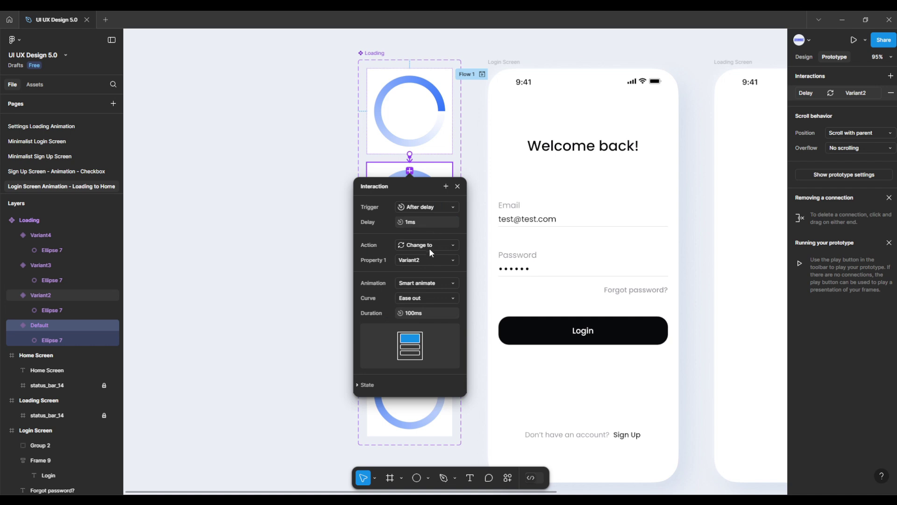
Set the Default-to-Variant2 smart animate transition to a Linear curve with a 400 ms duration
click(430, 296)
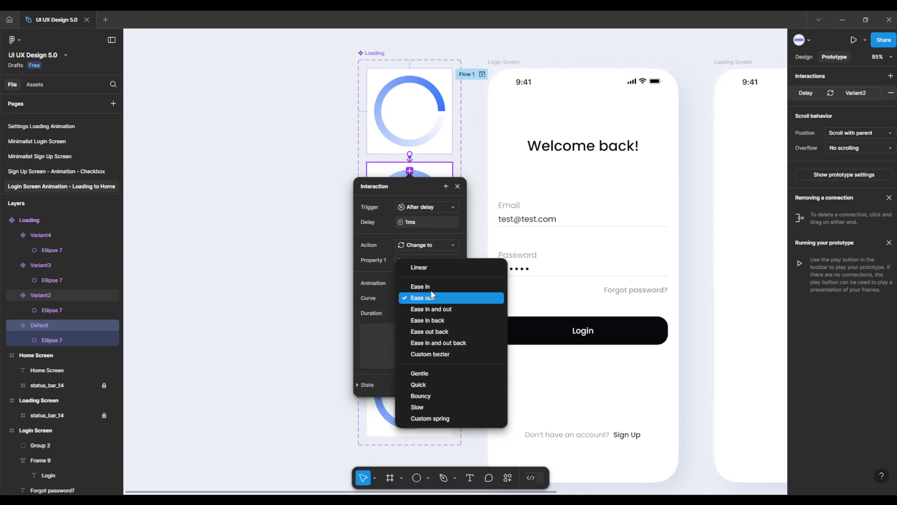
click(426, 269)
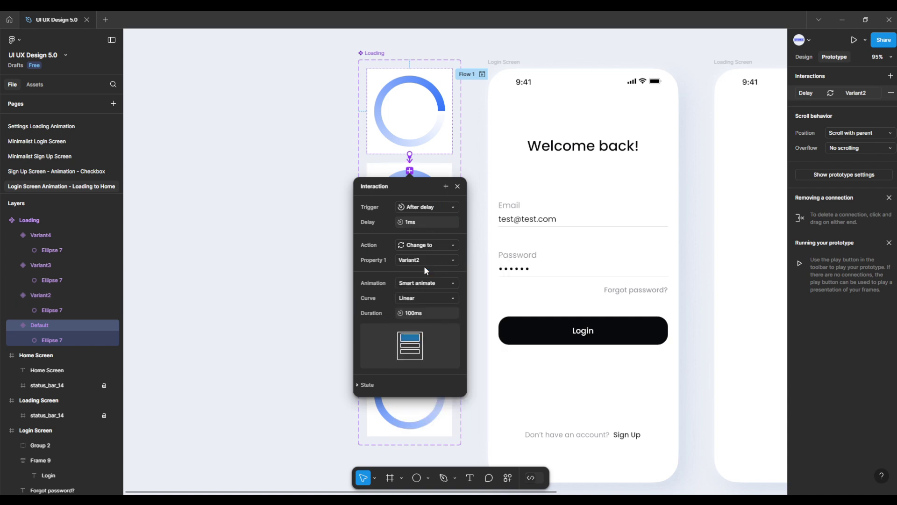
click(432, 313)
key(Return)
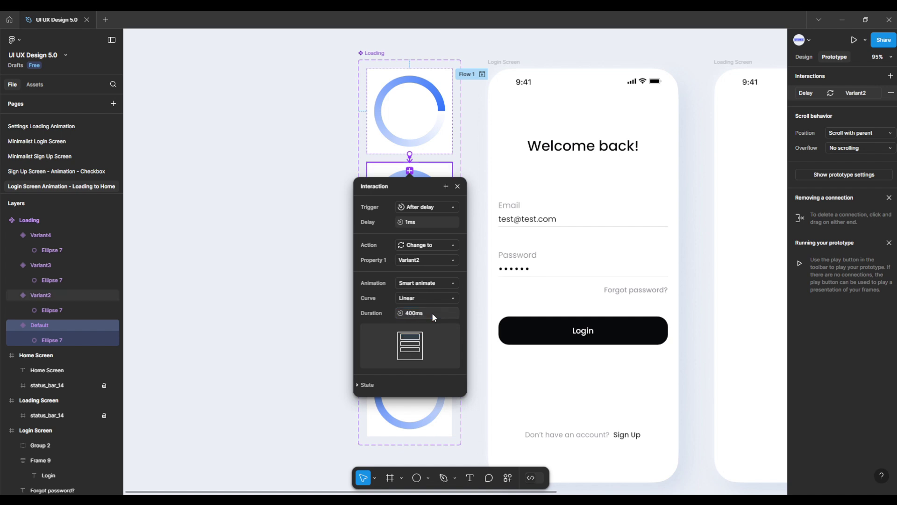
click(473, 293)
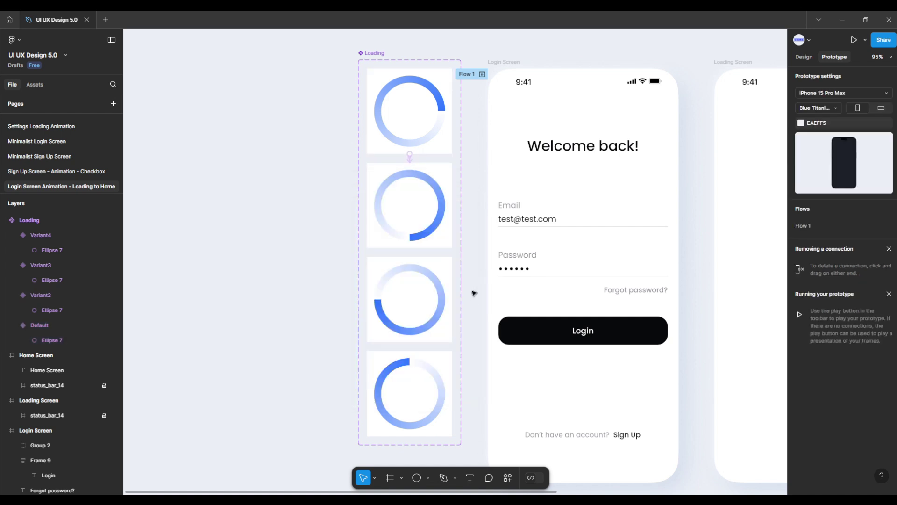
Connect Variant2 to Variant3 with a prototype interaction triggered after a delay of 1 ms
click(451, 242)
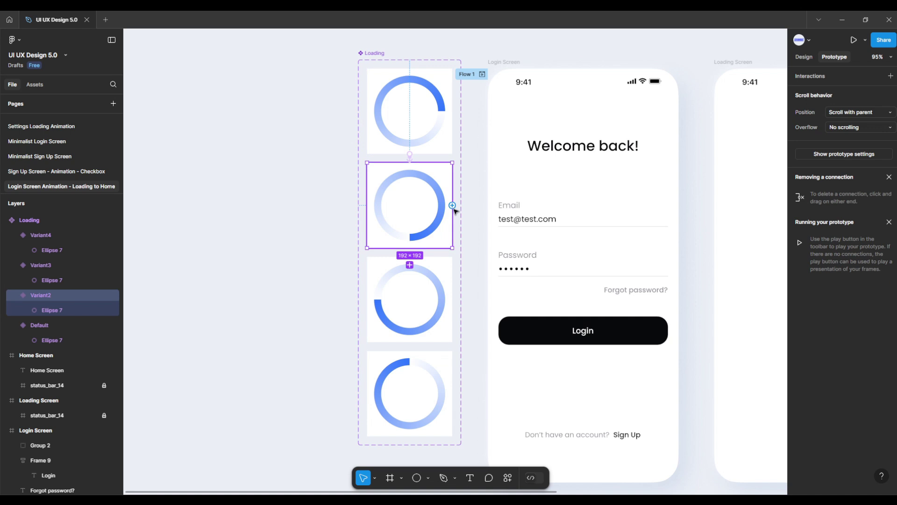
drag(452, 205, 431, 280)
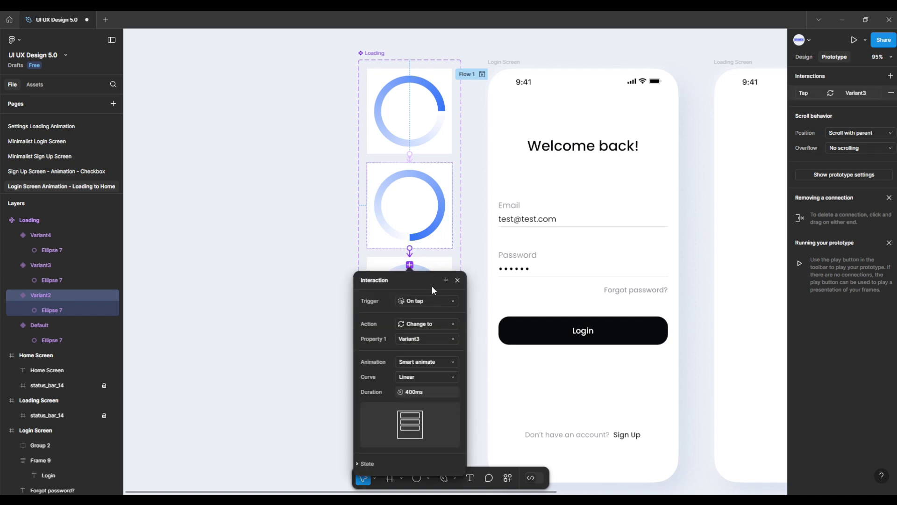
click(426, 300)
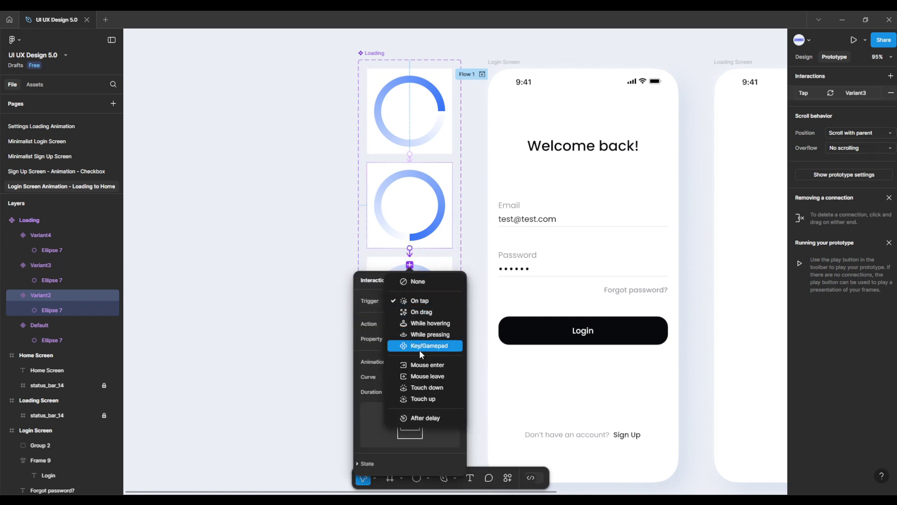
click(427, 416)
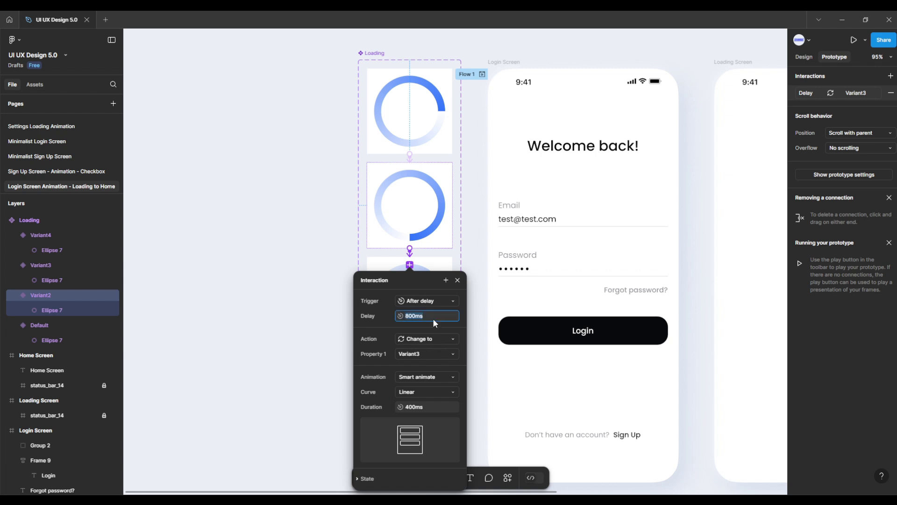
key(Return)
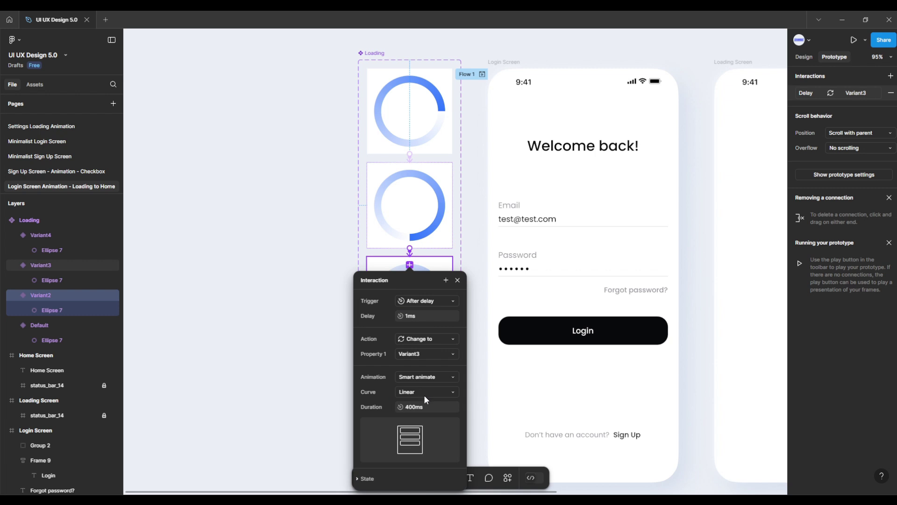
click(473, 373)
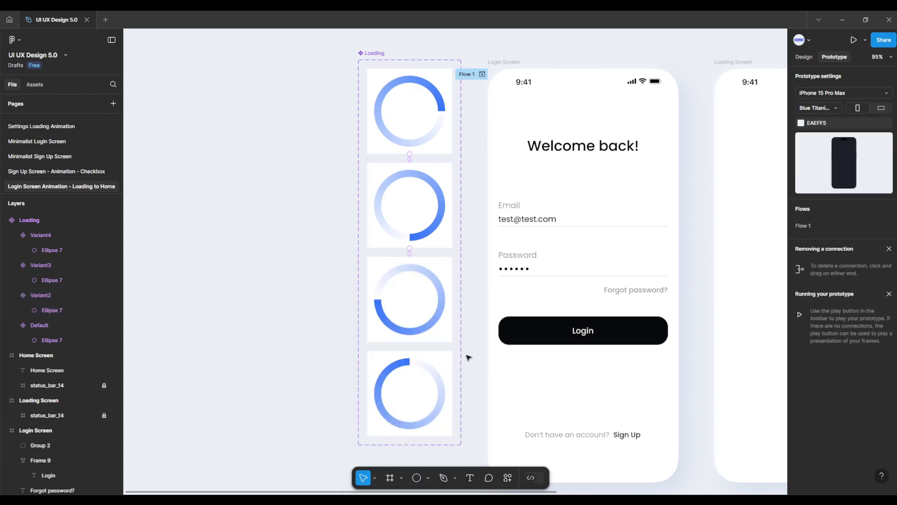
Connect Variant3 to Variant4 with a prototype interaction triggered after a delay of 1 ms
click(450, 323)
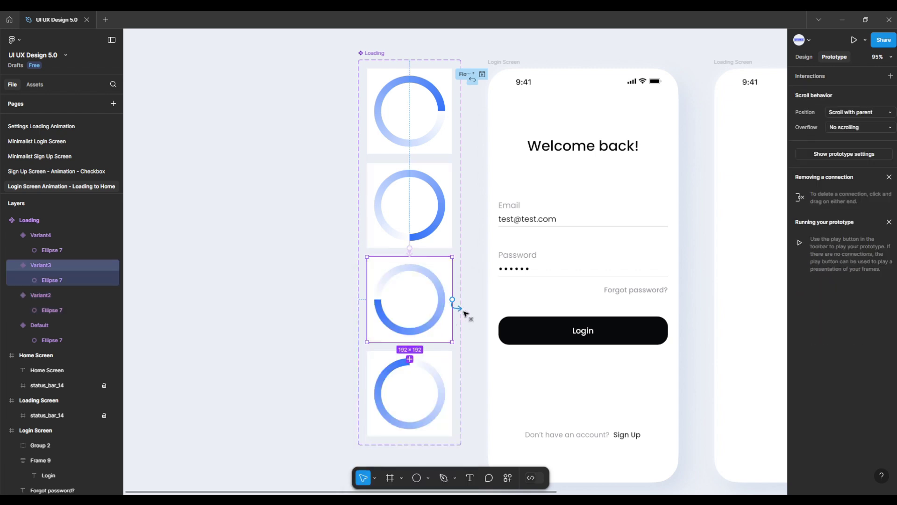
drag(447, 361, 433, 376)
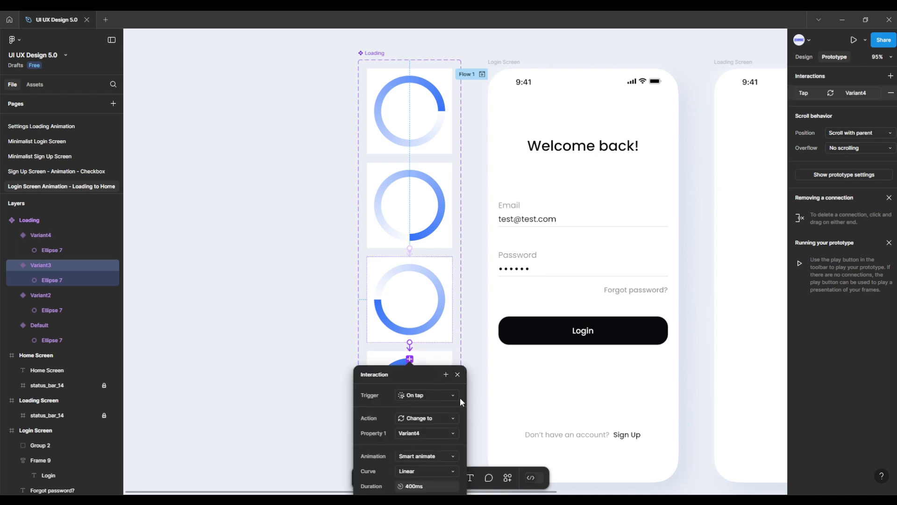
click(447, 395)
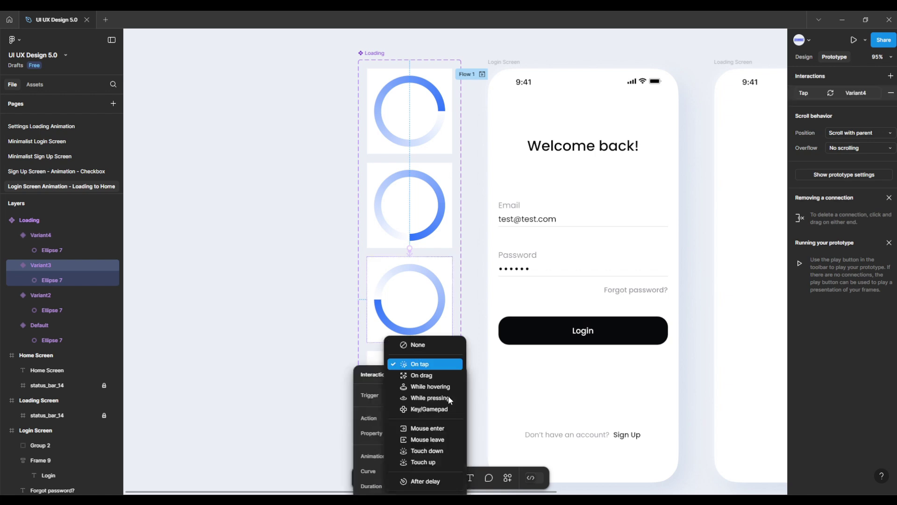
click(430, 482)
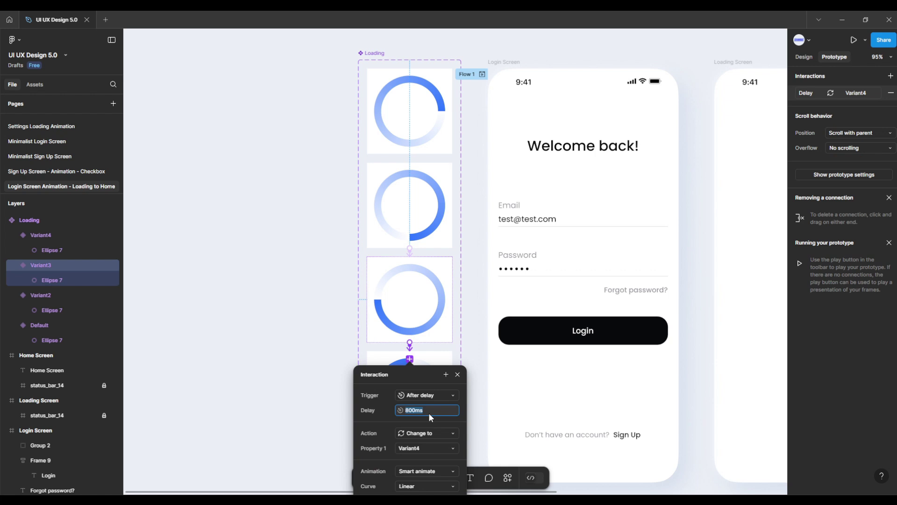
text(1)
key(Return)
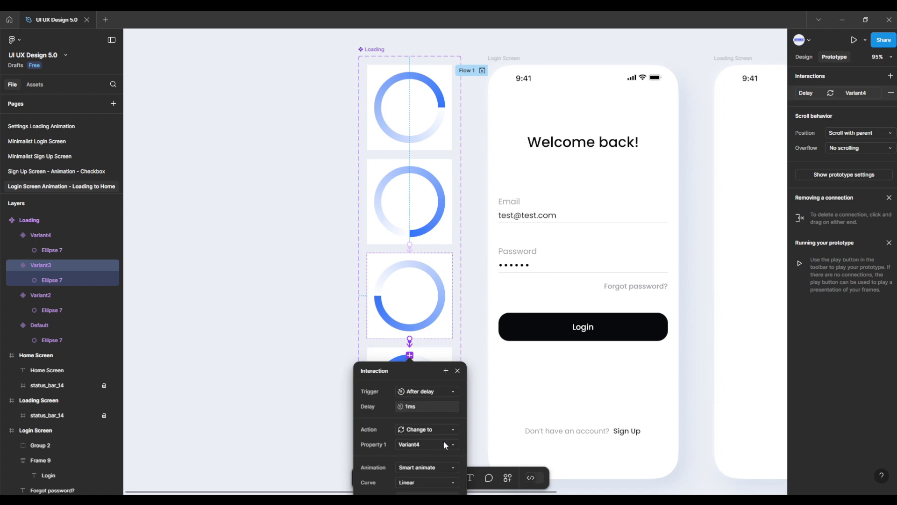
scroll(444, 441, down, 3)
scroll(457, 434, down, 3)
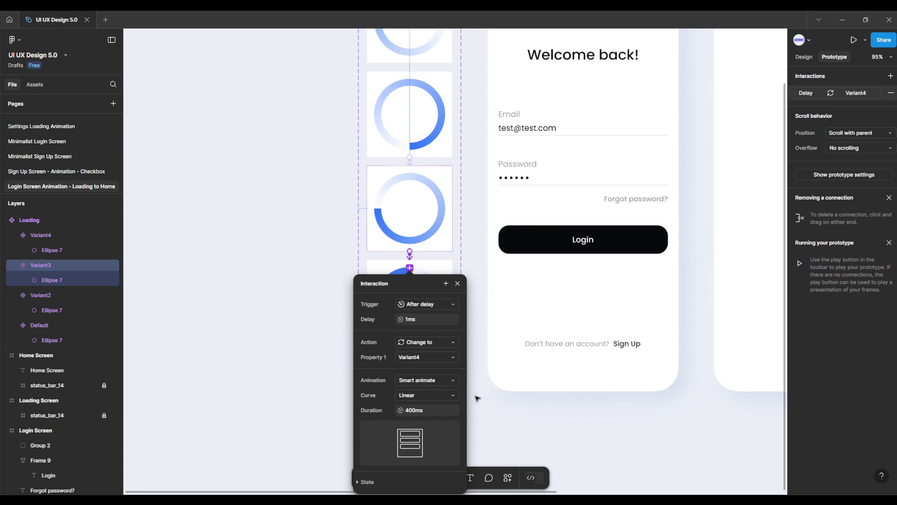
click(477, 339)
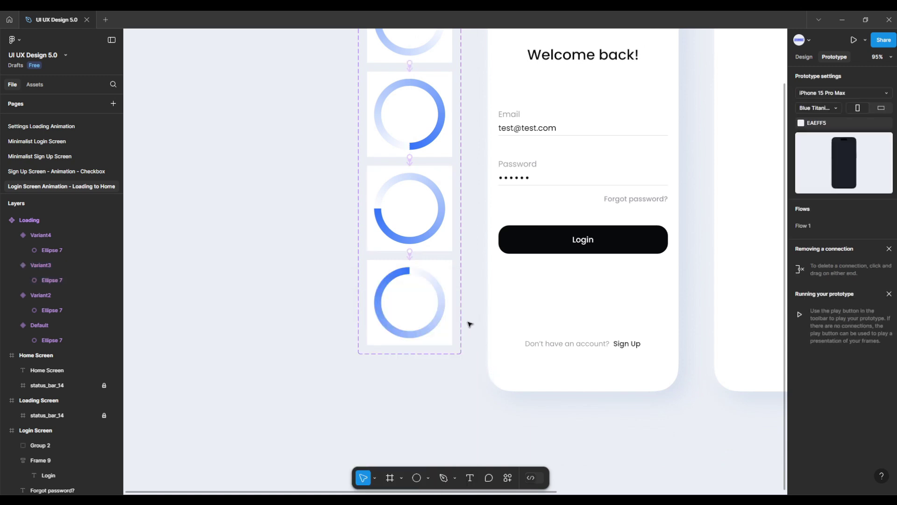
Close the rotation loop by connecting Variant4 back to the Default variant, triggered after a delay of 1 ms
click(449, 283)
scroll(474, 264, up, 1)
scroll(475, 264, up, 5)
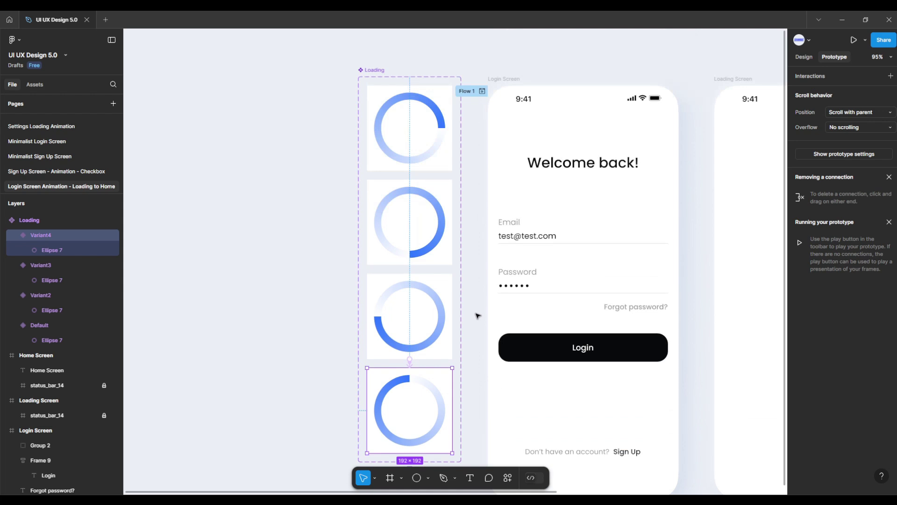
drag(453, 411, 443, 163)
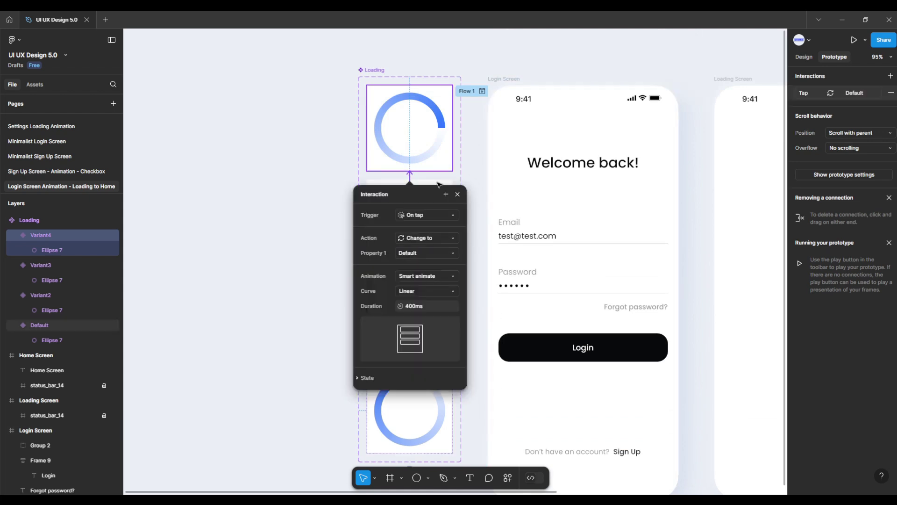
click(423, 211)
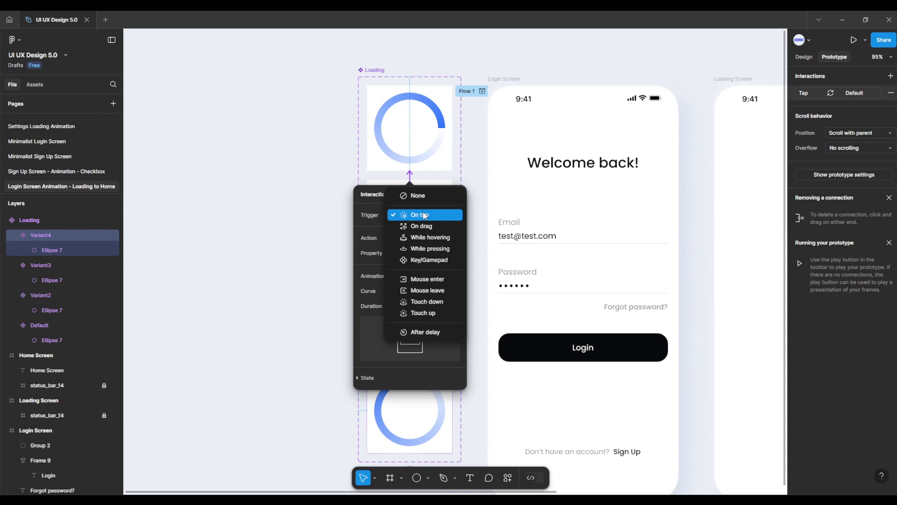
click(423, 332)
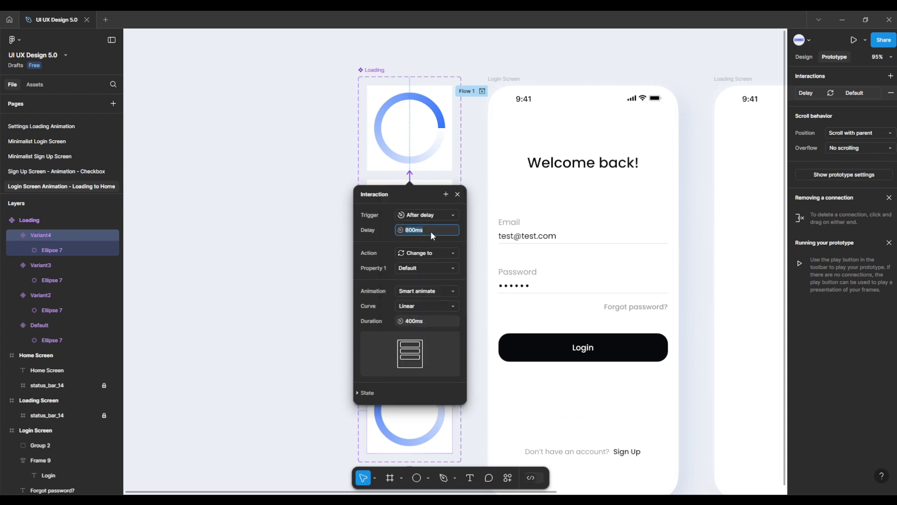
text(1)
key(Return)
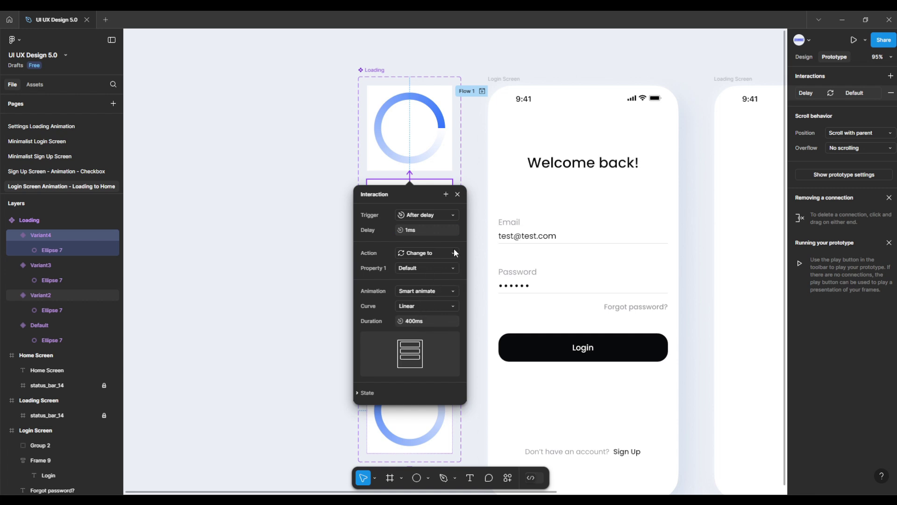
click(458, 194)
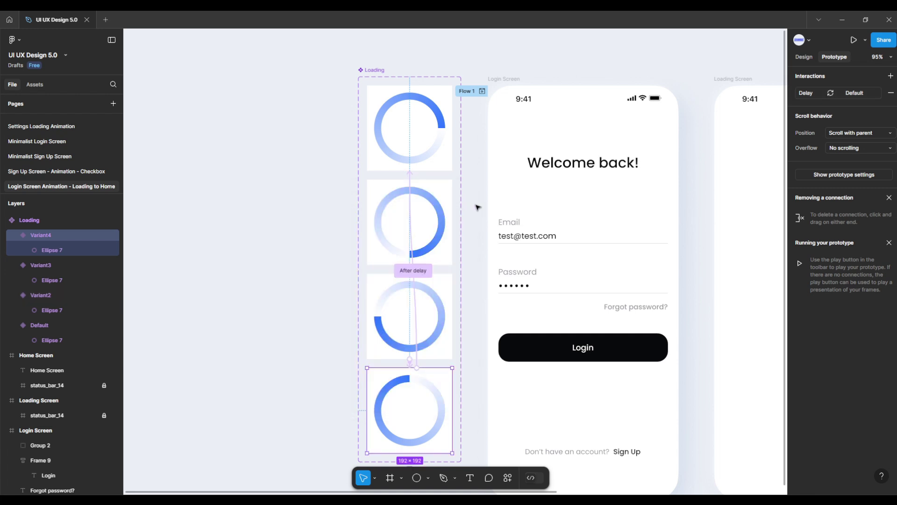
Copy the Default variant of the Loading component and paste it as an instance into the Loading Screen frame
click(804, 56)
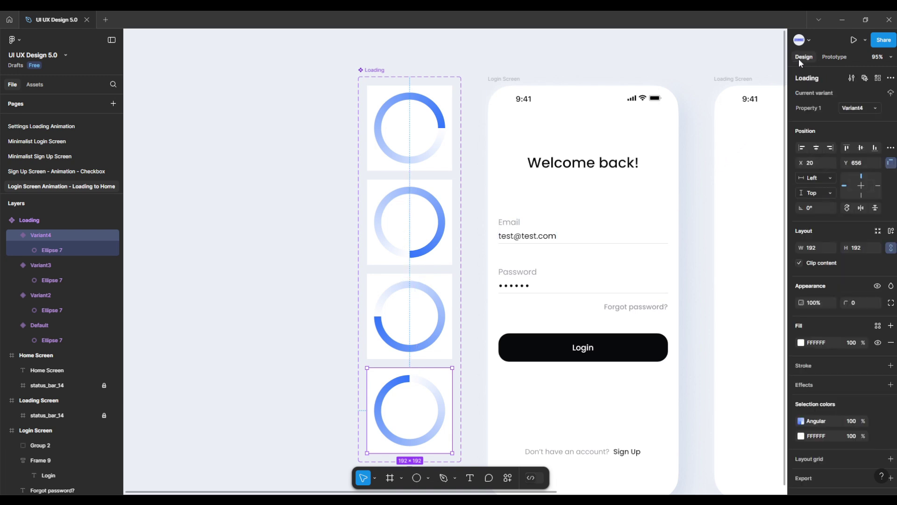
click(439, 161)
right_click(439, 161)
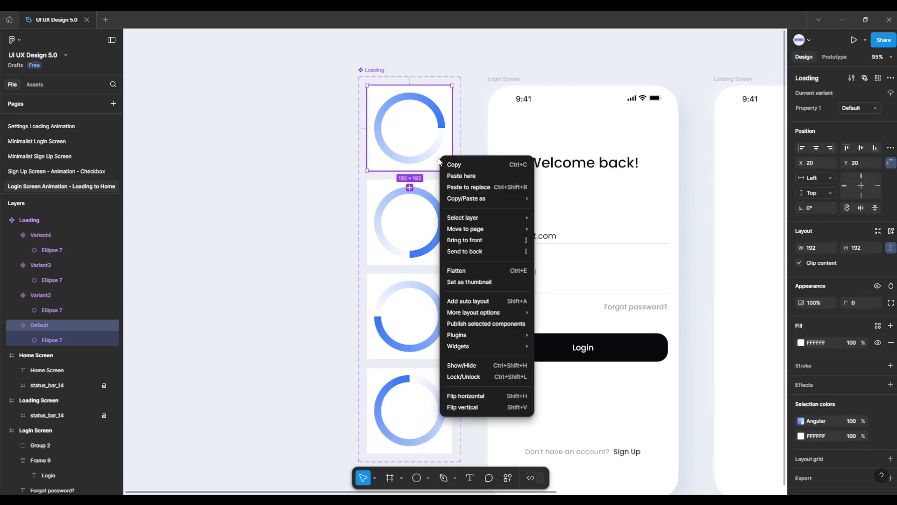
click(464, 165)
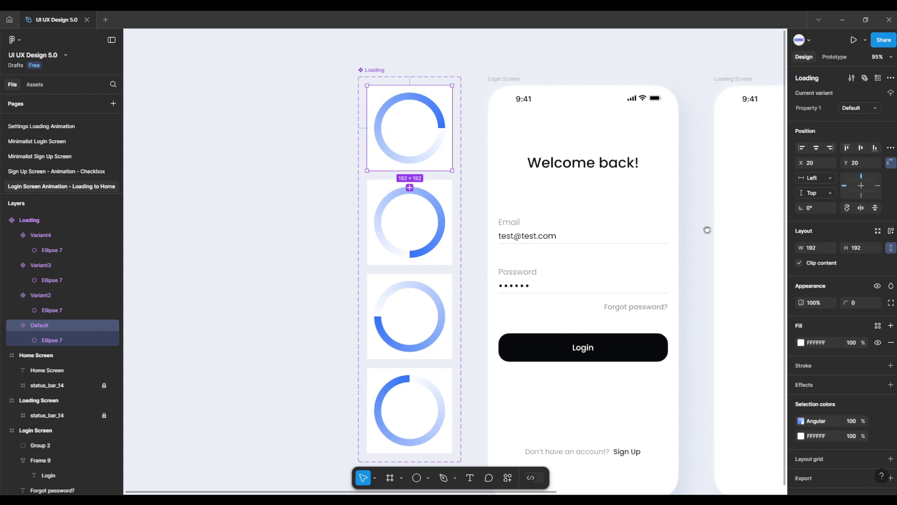
scroll(704, 229, right, 5)
scroll(587, 204, down, 1)
scroll(576, 203, down, 2)
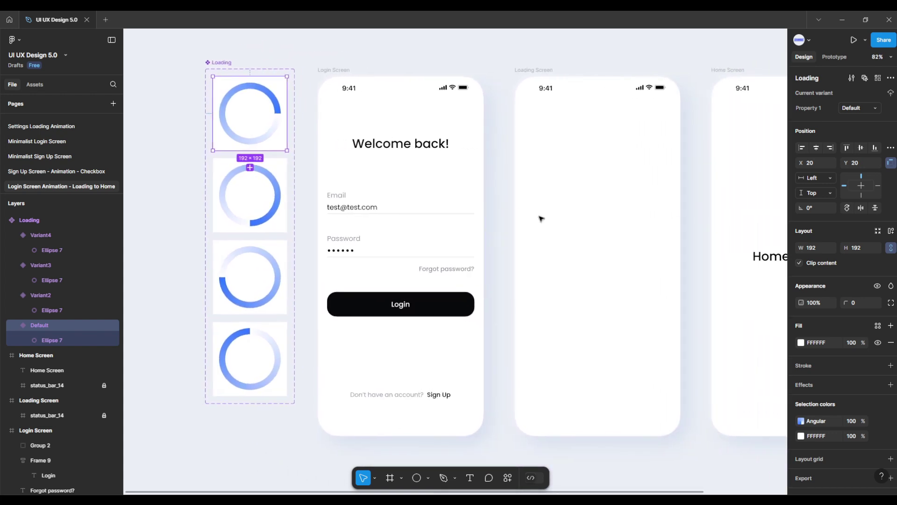
click(533, 73)
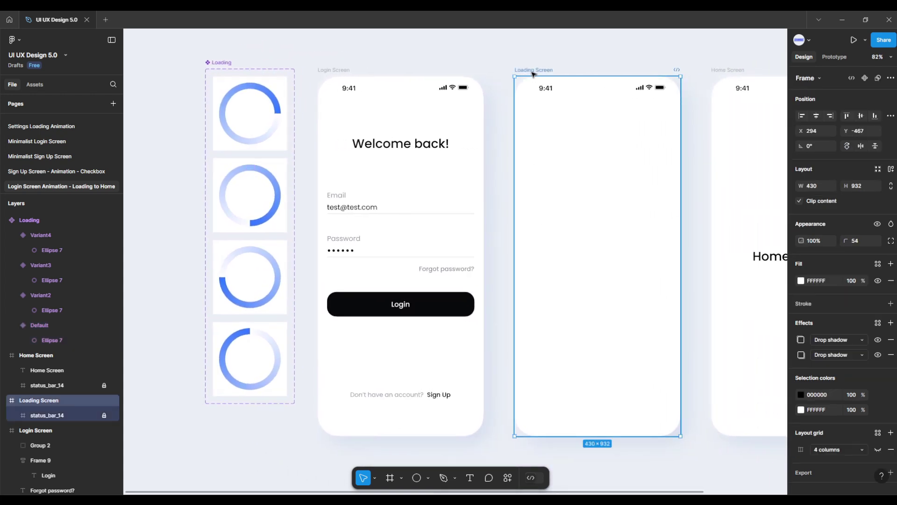
key(ctrl+v)
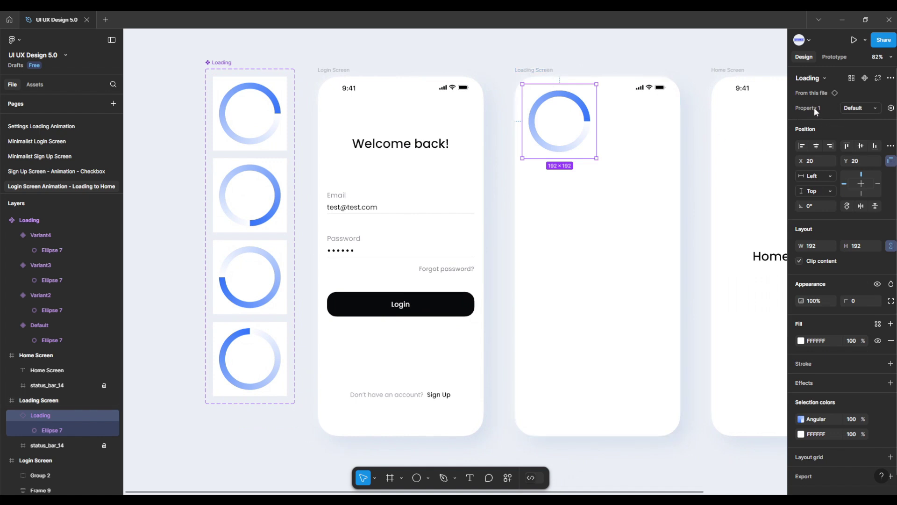
Center the loading ring instance horizontally and vertically within the Loading Screen
click(816, 146)
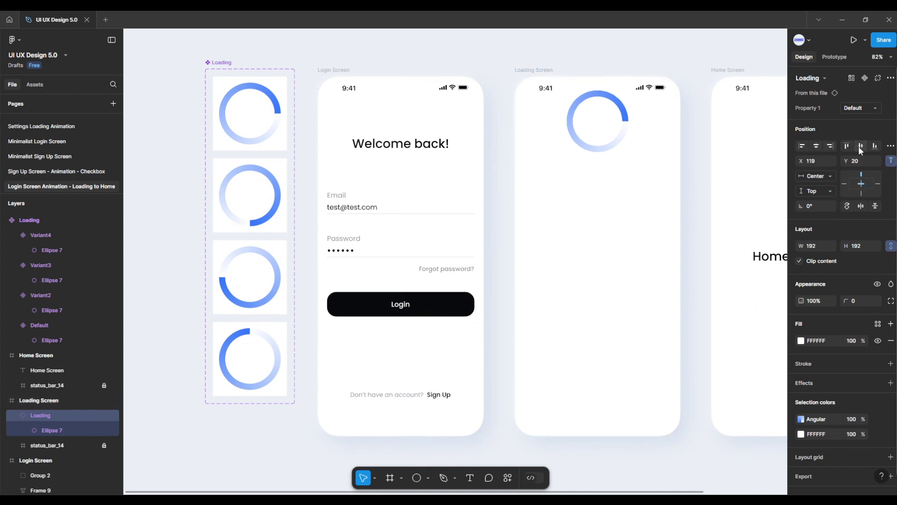
click(860, 147)
click(698, 138)
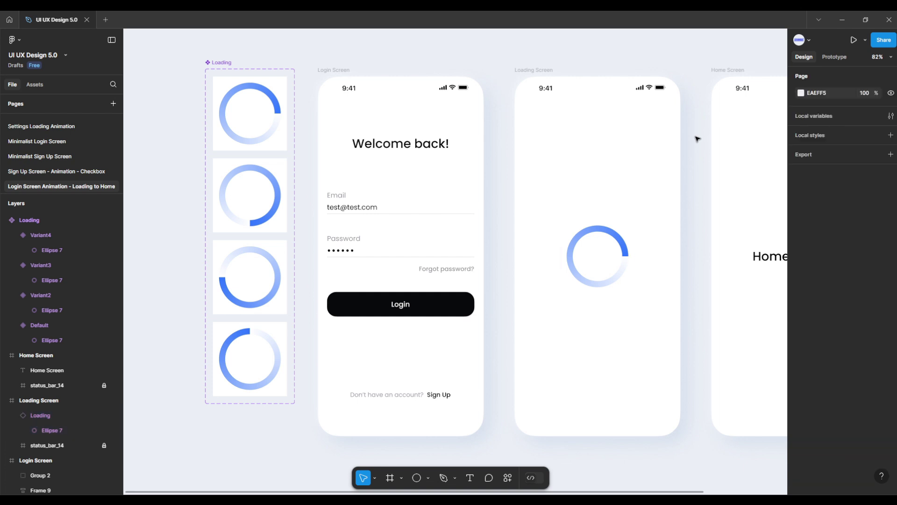
Connect the Login button to the Loading Screen with an on-tap prototype interaction
click(834, 57)
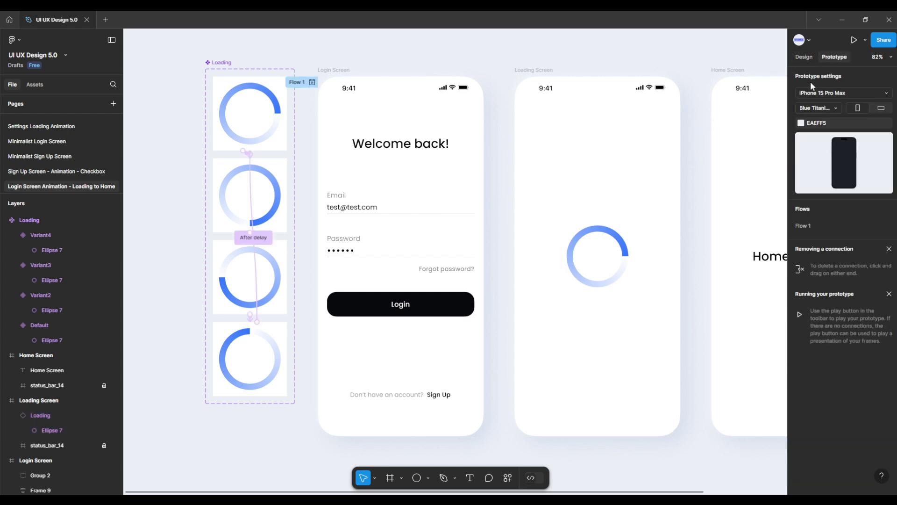
click(459, 309)
drag(474, 304, 528, 246)
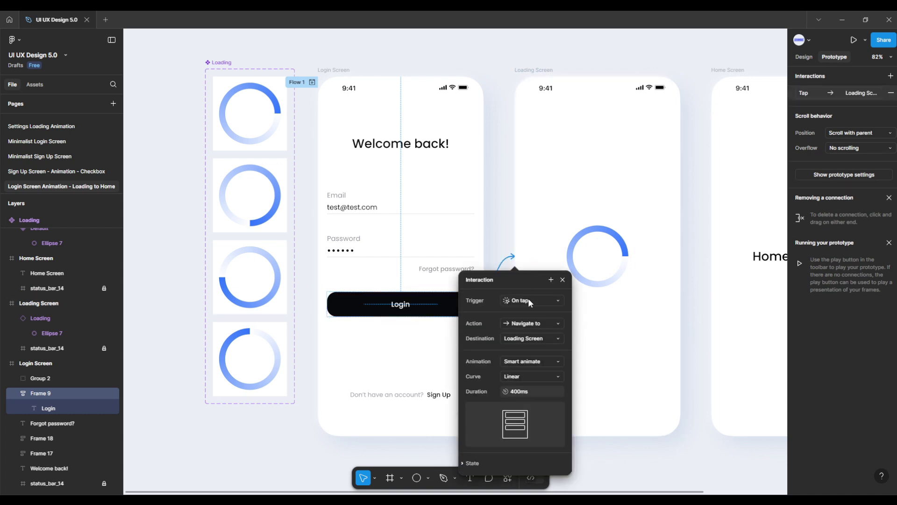
Set the Login button's smart animate transition to an Ease out curve with a 100 ms duration
click(534, 375)
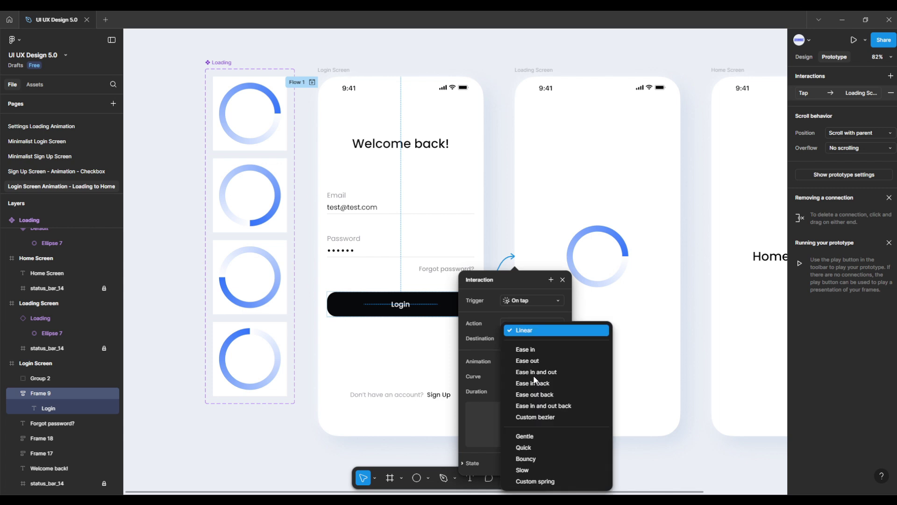
click(533, 368)
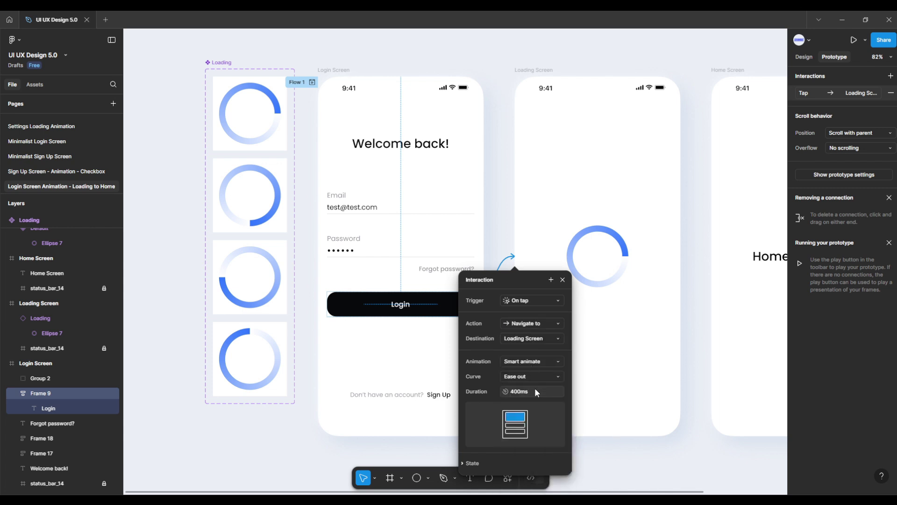
click(535, 391)
text(100)
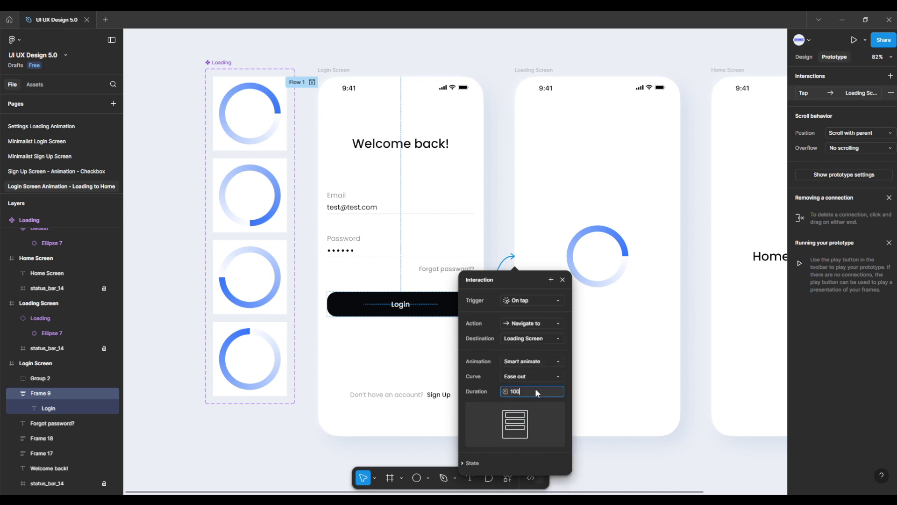
key(Return)
click(563, 279)
Connect the Loading Screen to the Home Screen with a prototype interaction triggered after a delay of 3600 ms
click(568, 92)
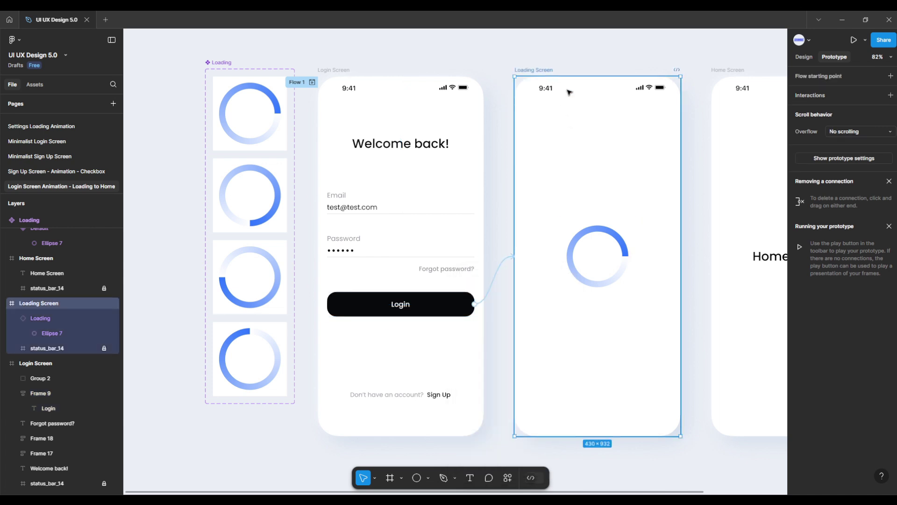
drag(682, 257, 722, 261)
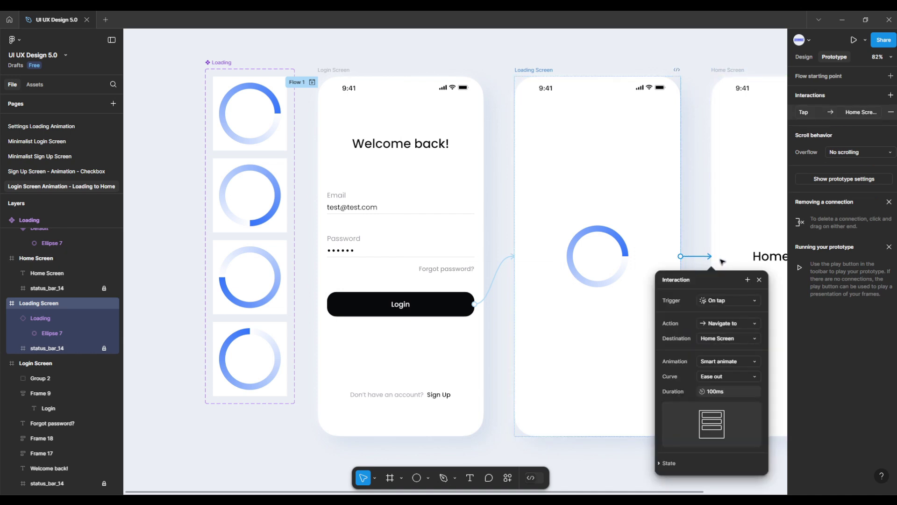
click(727, 300)
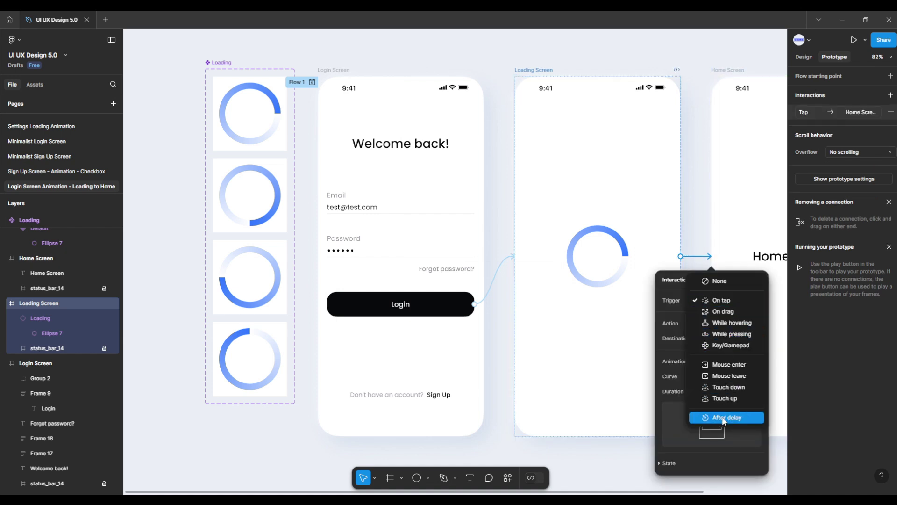
click(726, 417)
click(739, 315)
text(360)
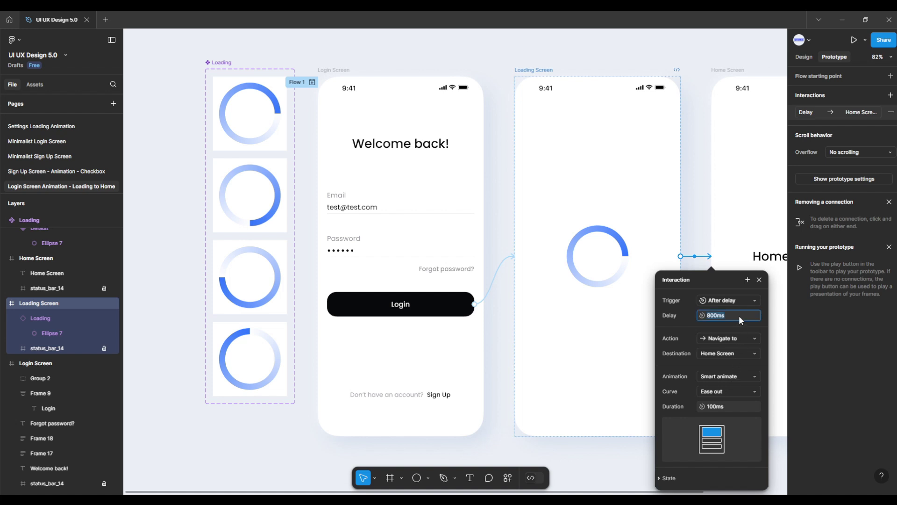
text(0)
key(Return)
Set the curve of the Loading Screen to Home Screen transition to Quick
click(731, 391)
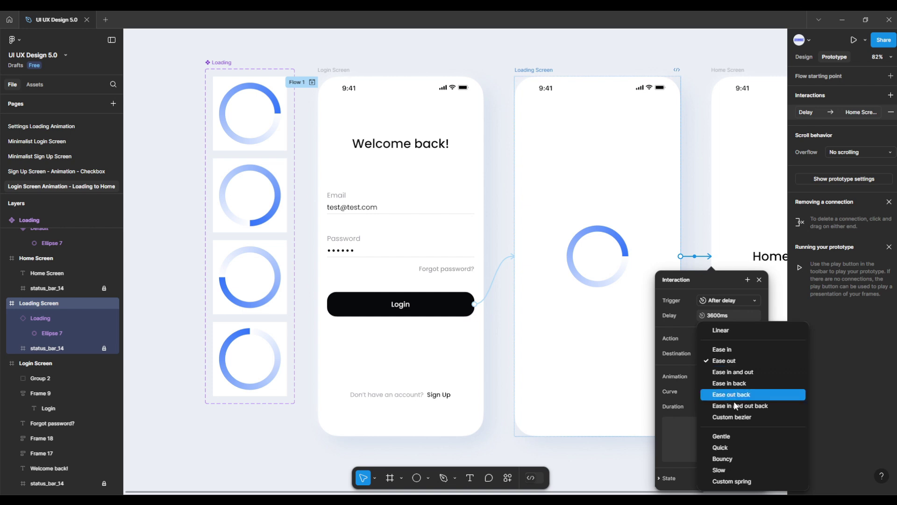
click(732, 448)
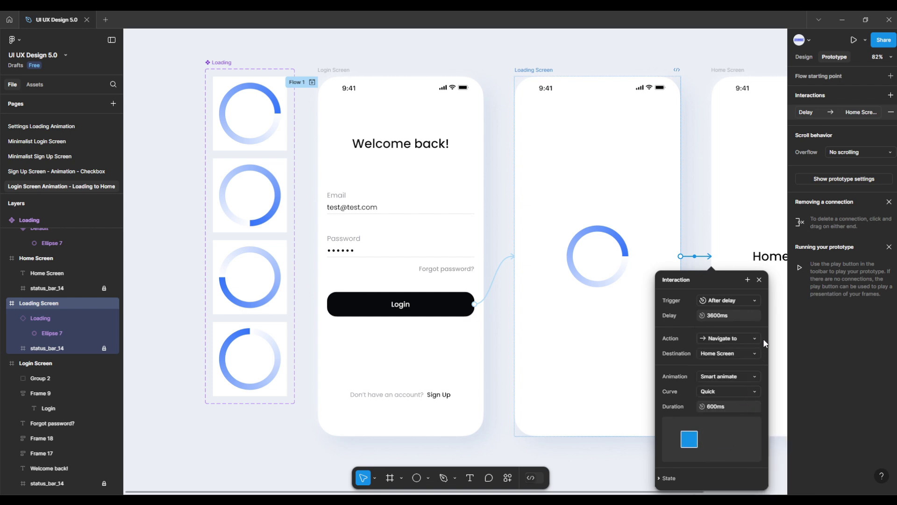
click(760, 279)
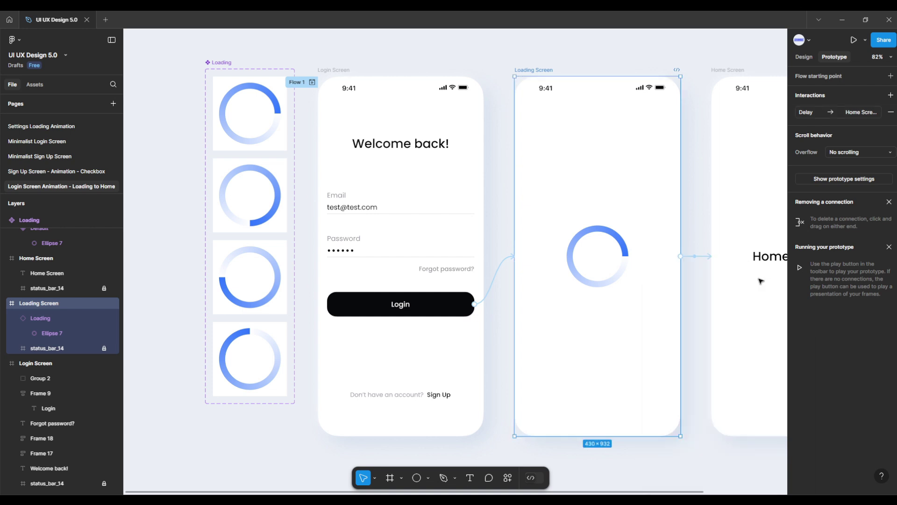
Run the prototype from the Login Screen and tap the Login button to test the loading animation
click(804, 56)
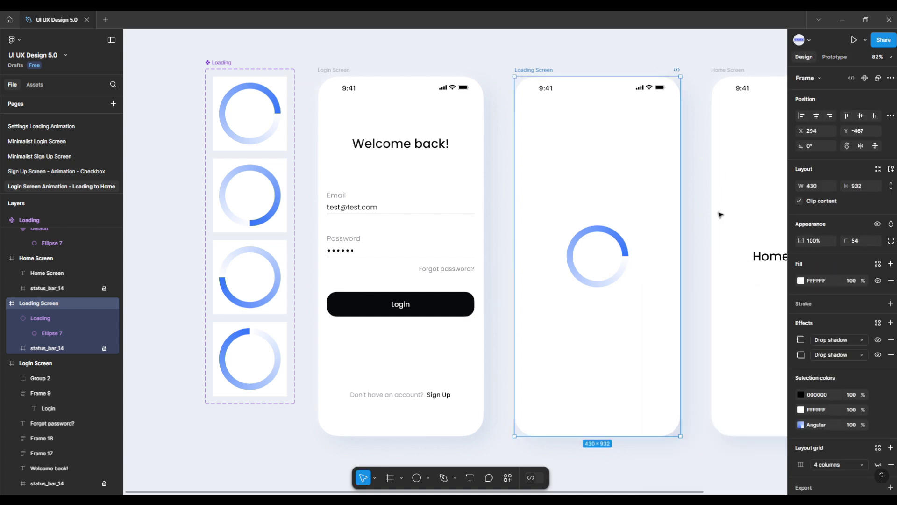
scroll(675, 280, down, 2)
drag(675, 281, 571, 294)
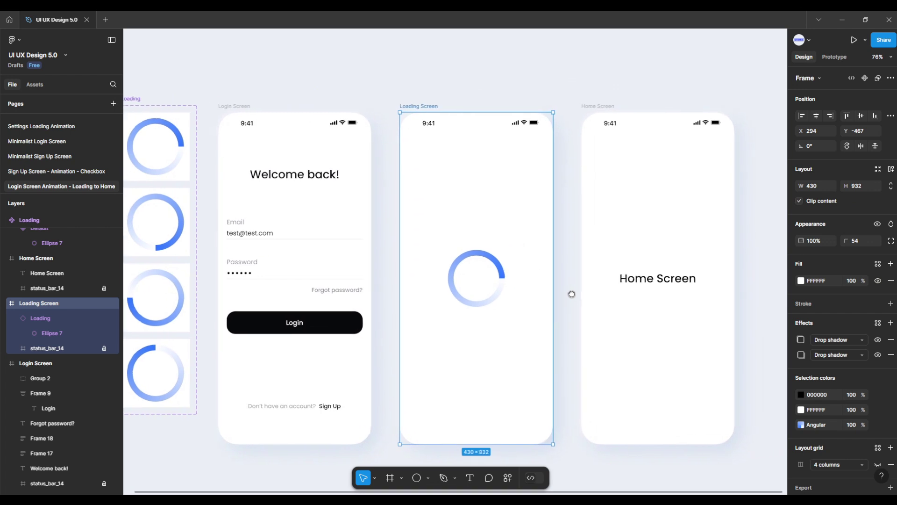
click(562, 304)
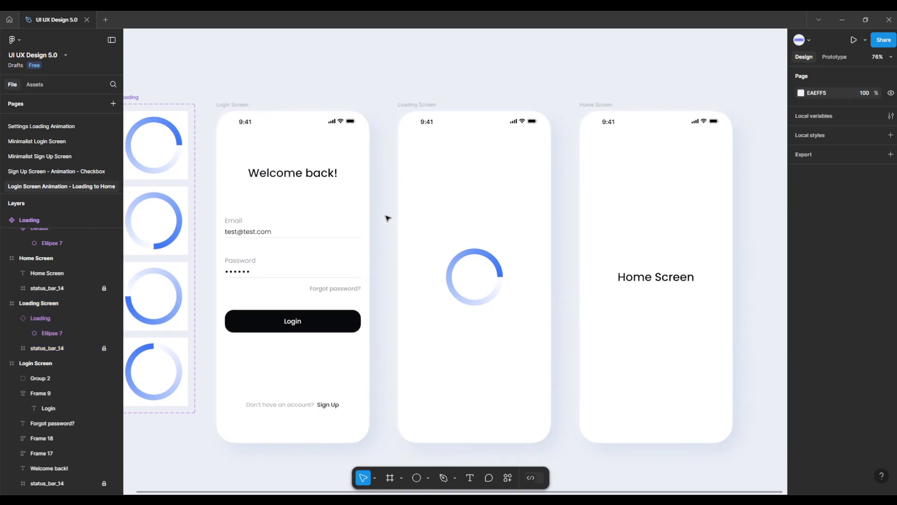
click(264, 102)
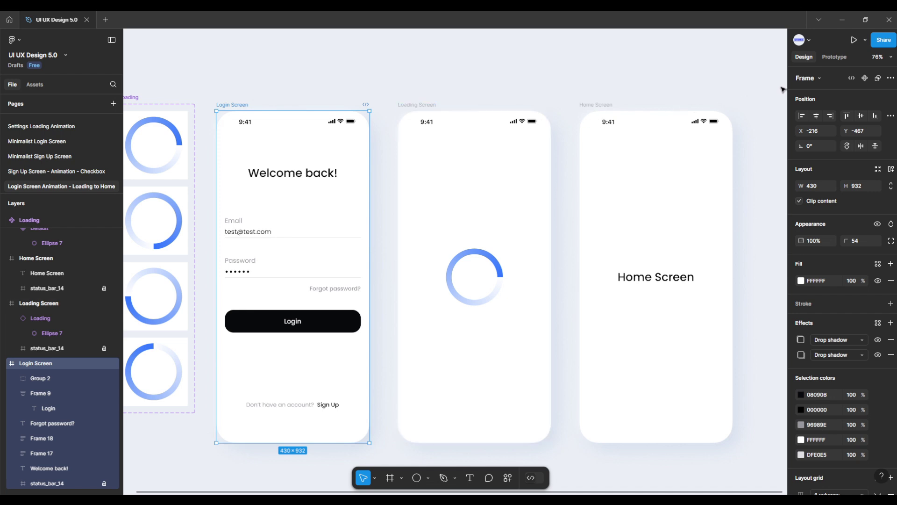
click(850, 43)
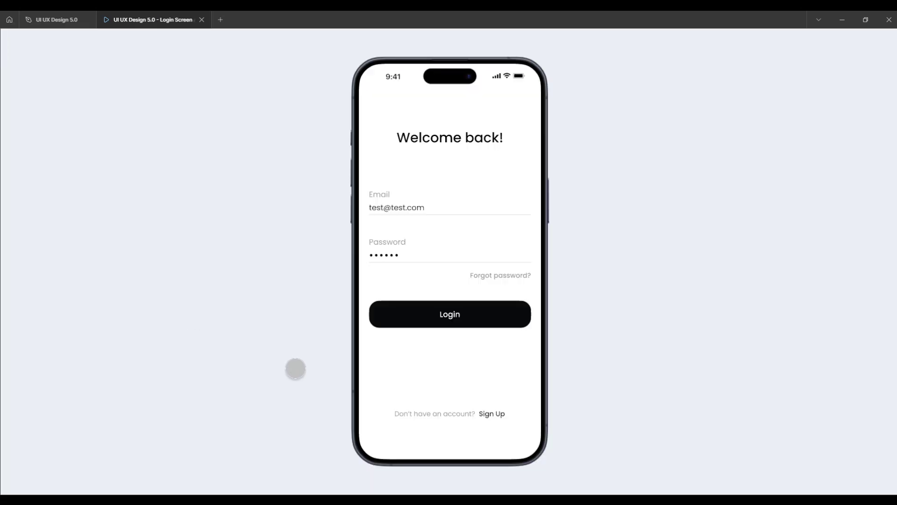
click(435, 322)
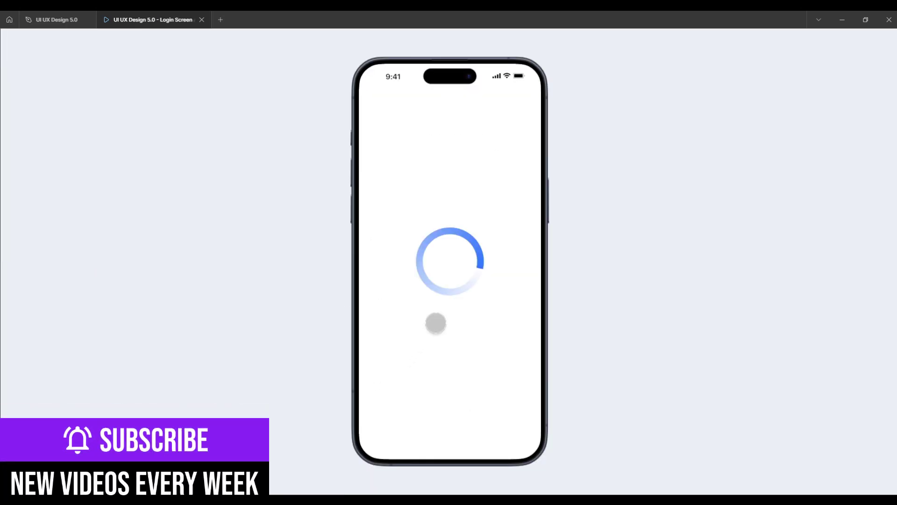